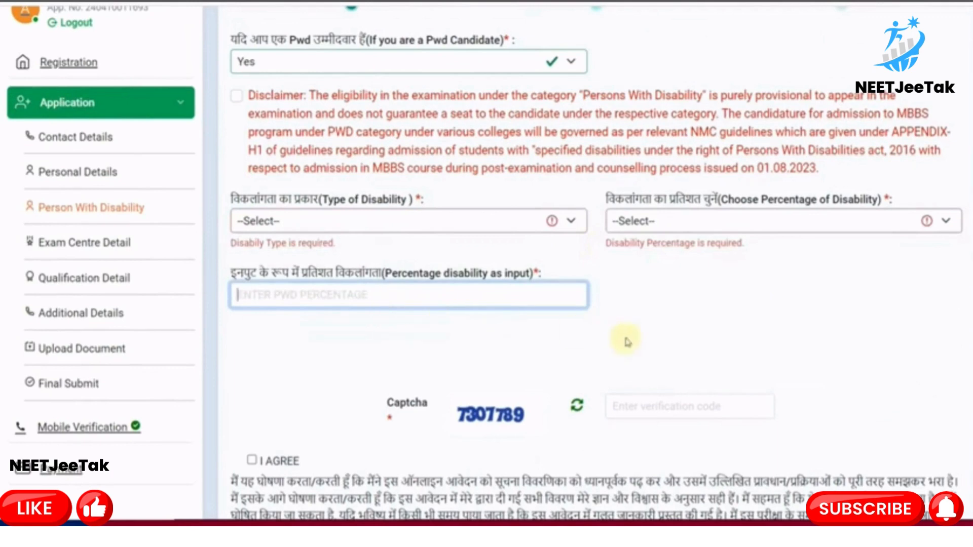
Answer No to the PwD candidate question, tick the I AGREE declaration and begin the captcha
scroll(644, 342, down, 1)
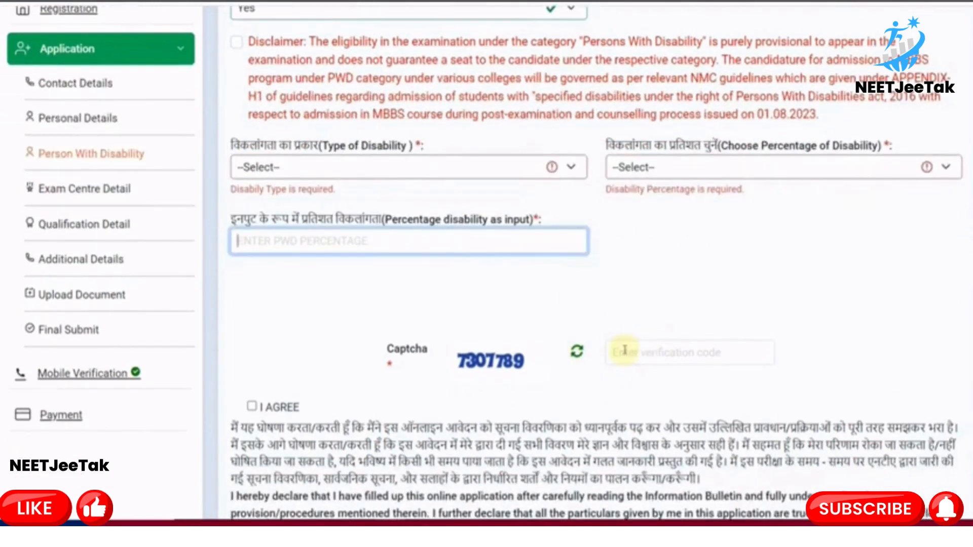
scroll(287, 127, up, 1)
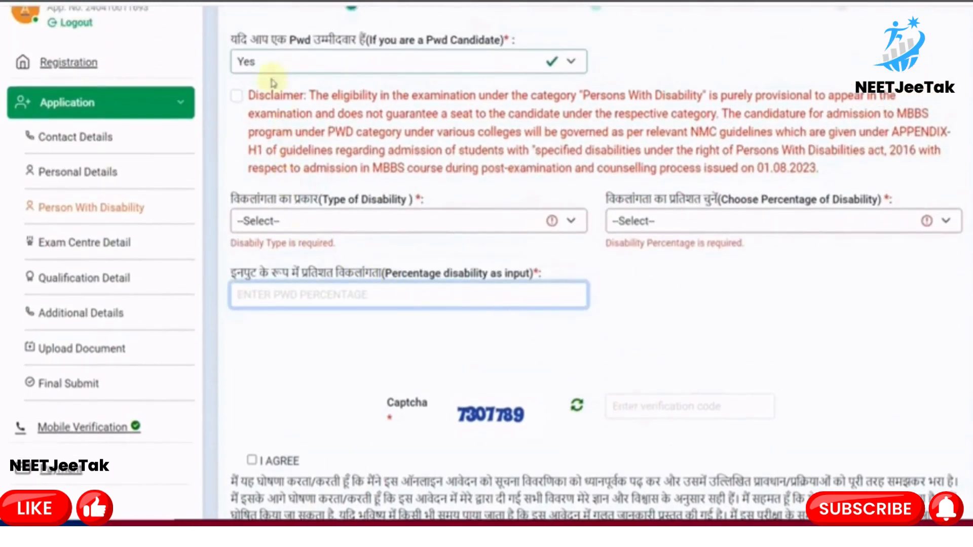
click(273, 67)
click(264, 118)
click(275, 66)
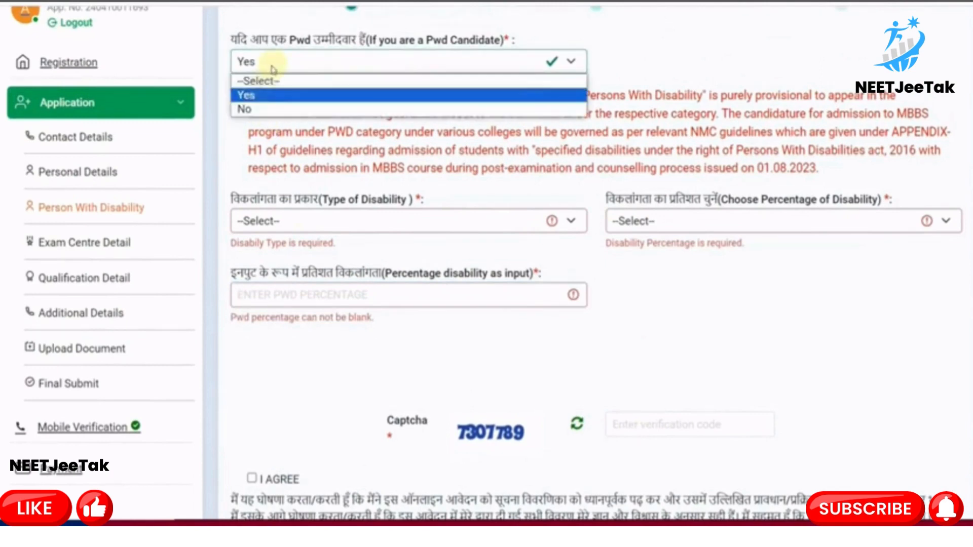
click(268, 110)
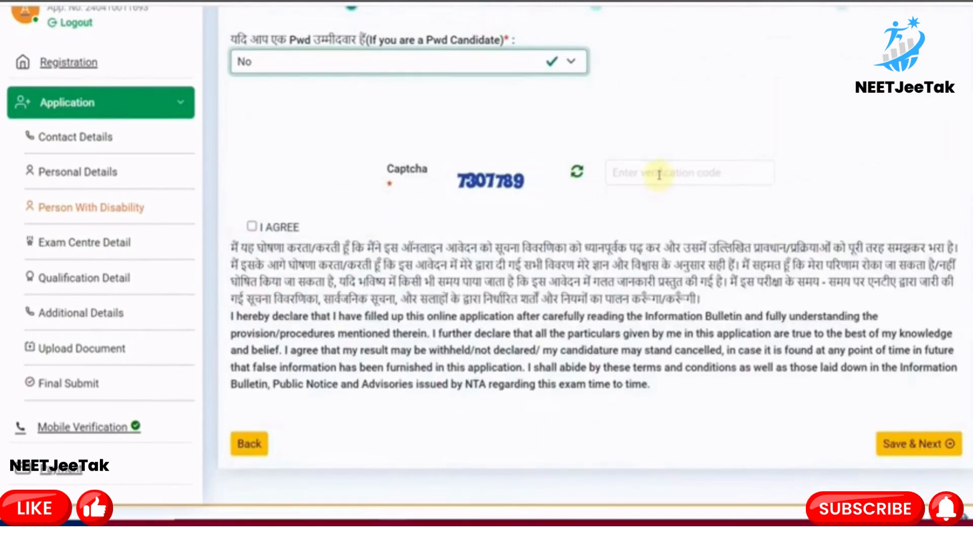
click(252, 227)
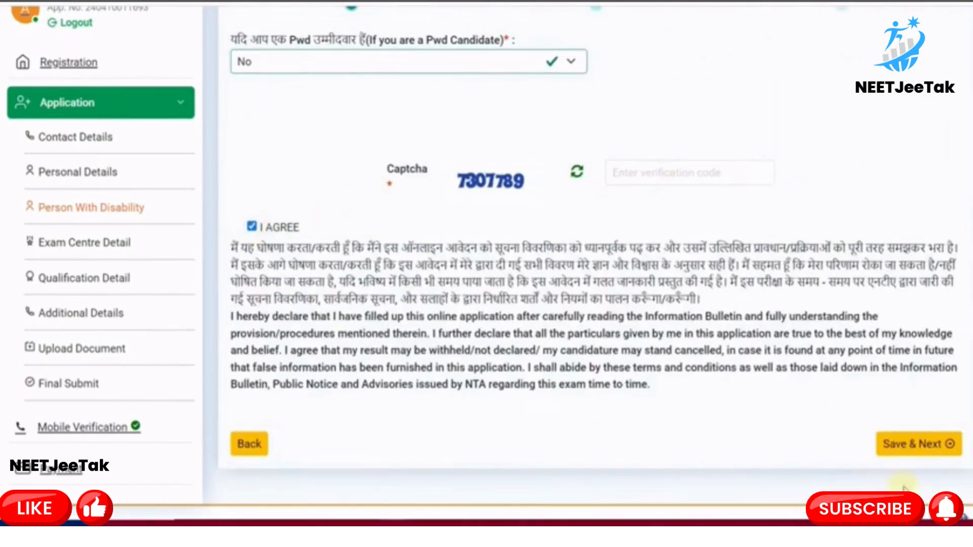
click(689, 171)
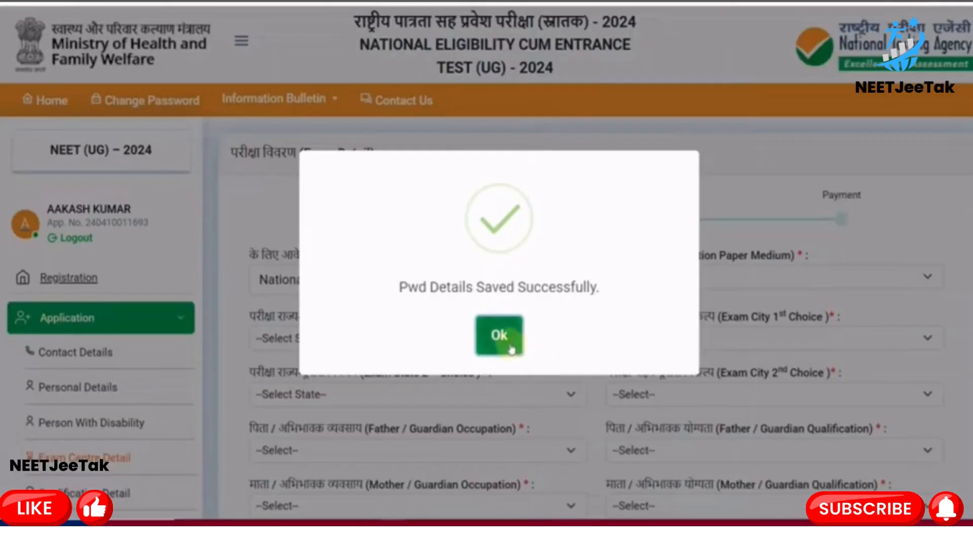
Save the PwD details and choose English as the question paper medium
click(510, 345)
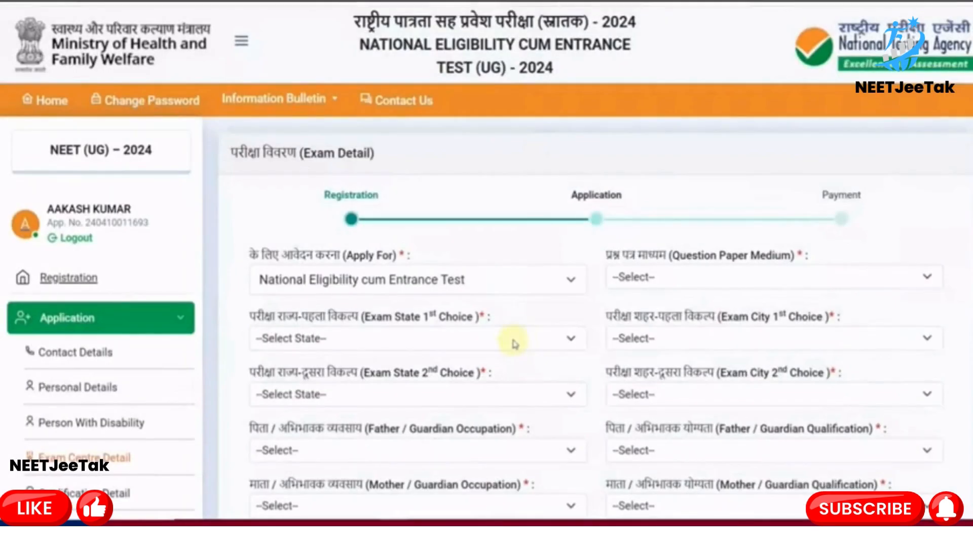
scroll(515, 342, down, 1)
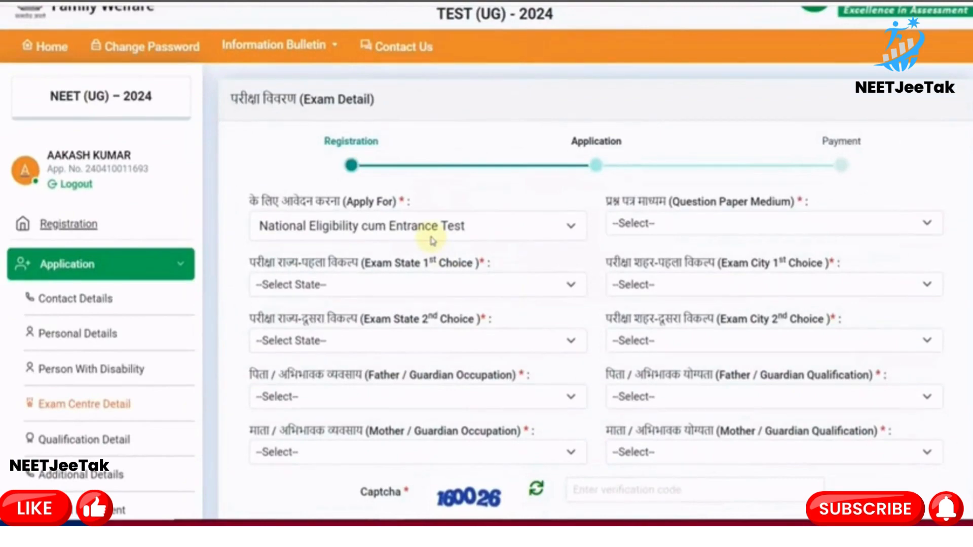
click(634, 224)
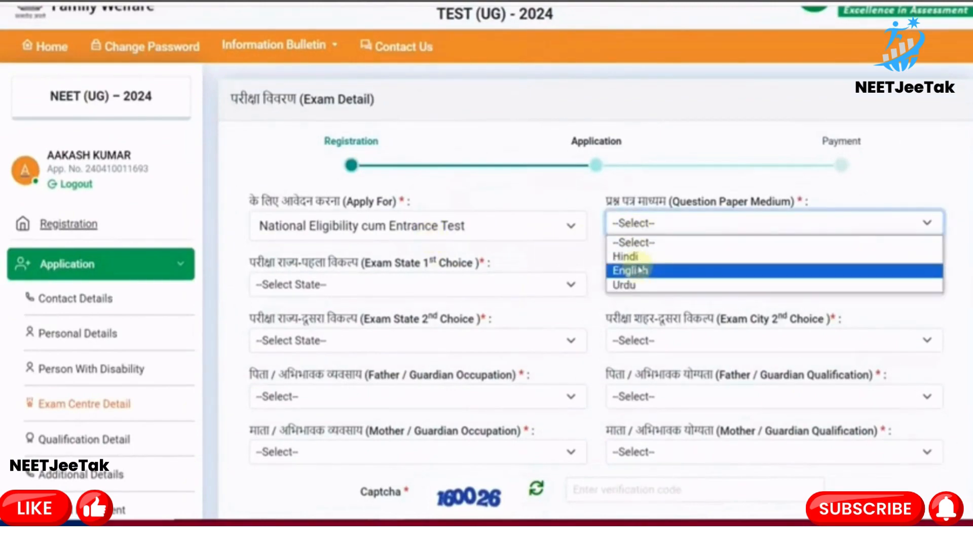
click(630, 269)
scroll(494, 274, down, 1)
Choose exam centres RAJASTHAN/Alwar as first choice and RAJASTHAN/Dausa as second choice
click(406, 230)
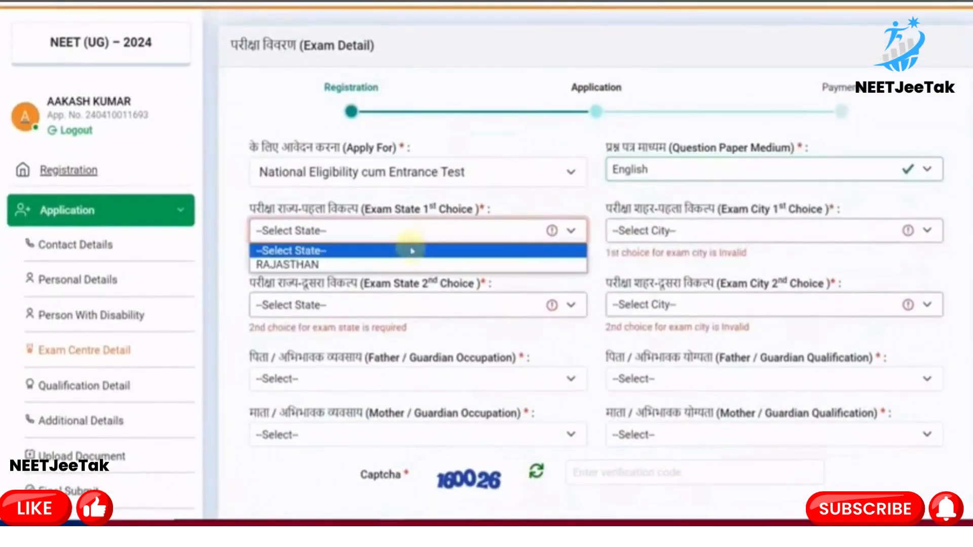
click(399, 265)
click(631, 232)
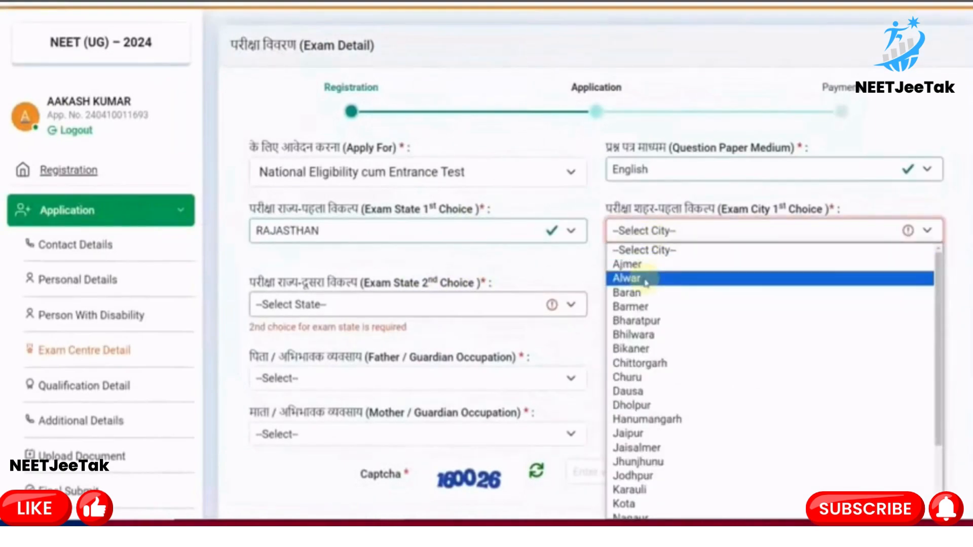
click(613, 279)
click(404, 285)
click(365, 320)
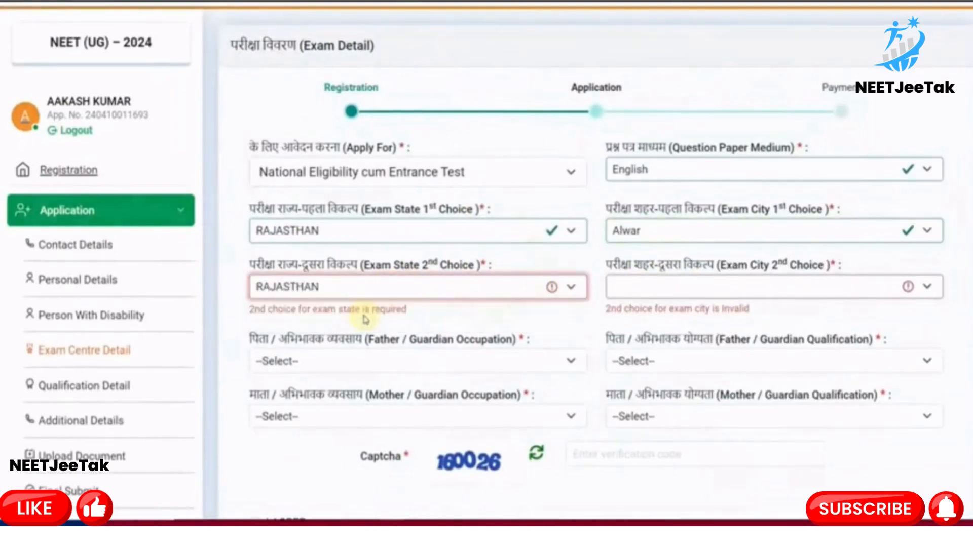
click(612, 289)
click(630, 139)
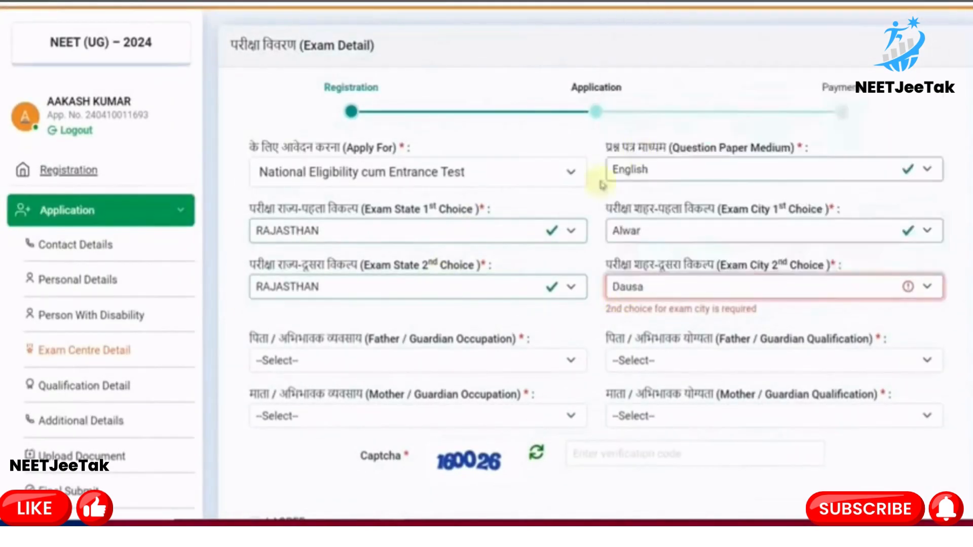
Set father's occupation Self-Employment and qualification Post Graduate; mother's occupation Others and qualification Graduate
click(425, 342)
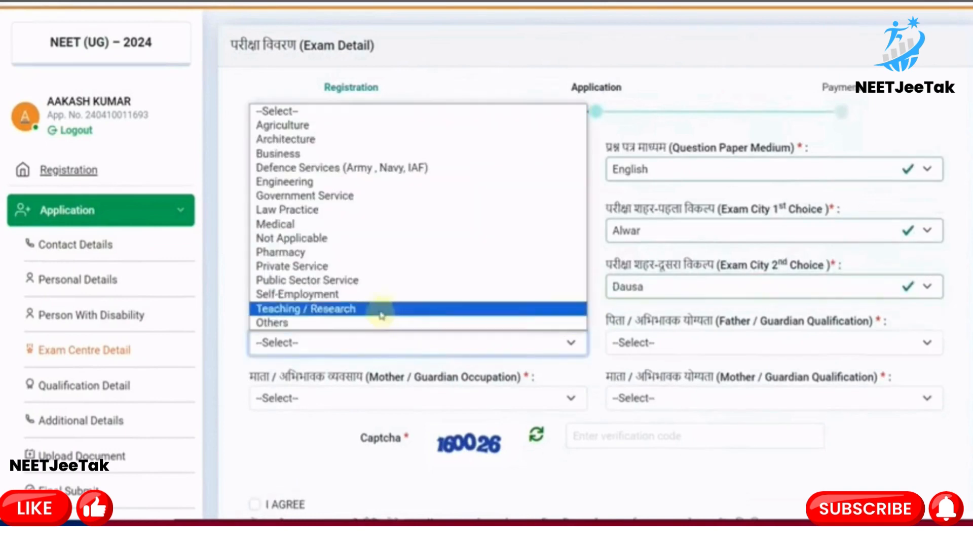
click(319, 450)
scroll(395, 314, down, 1)
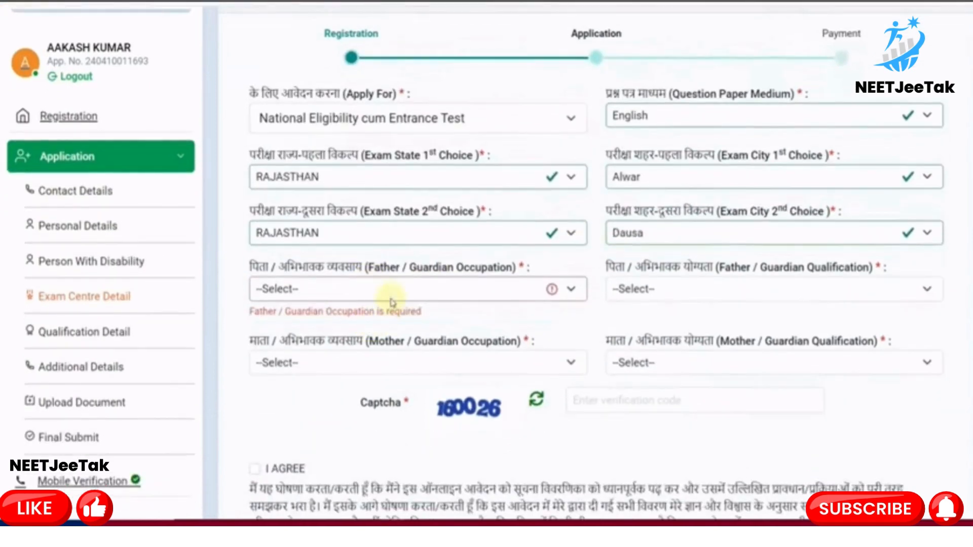
click(391, 298)
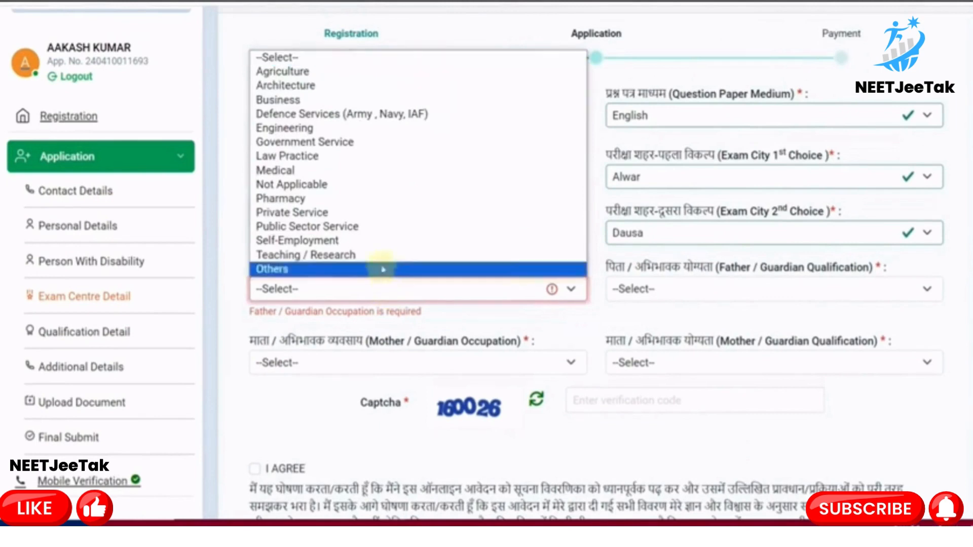
click(348, 239)
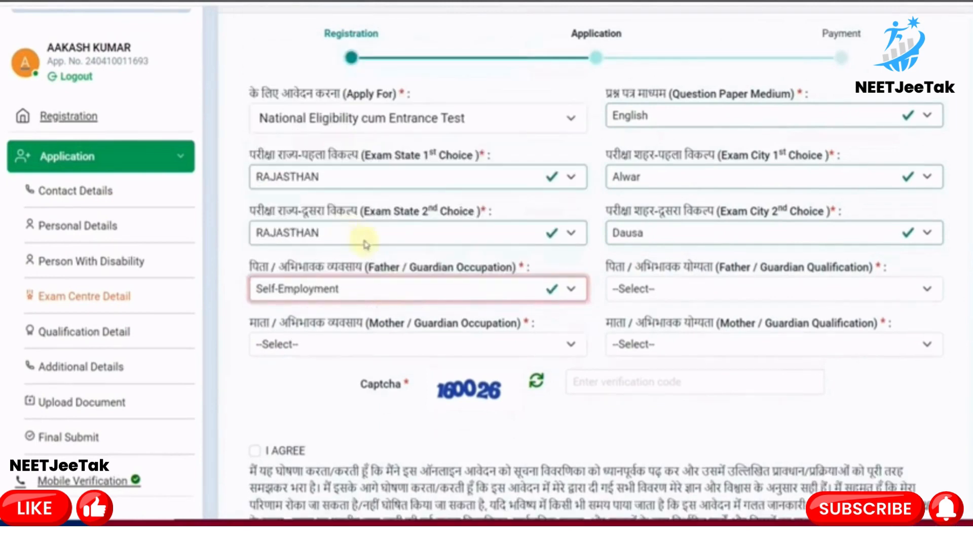
click(668, 295)
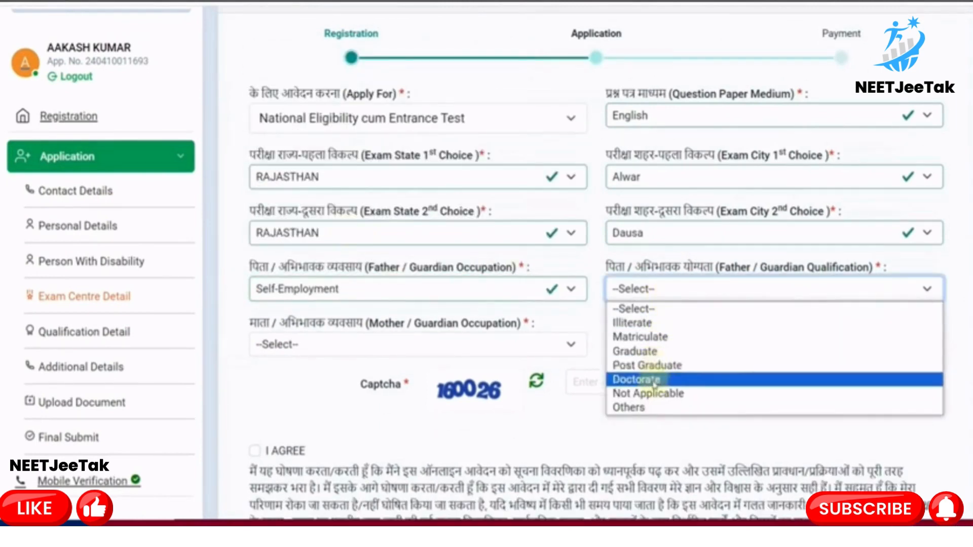
click(657, 366)
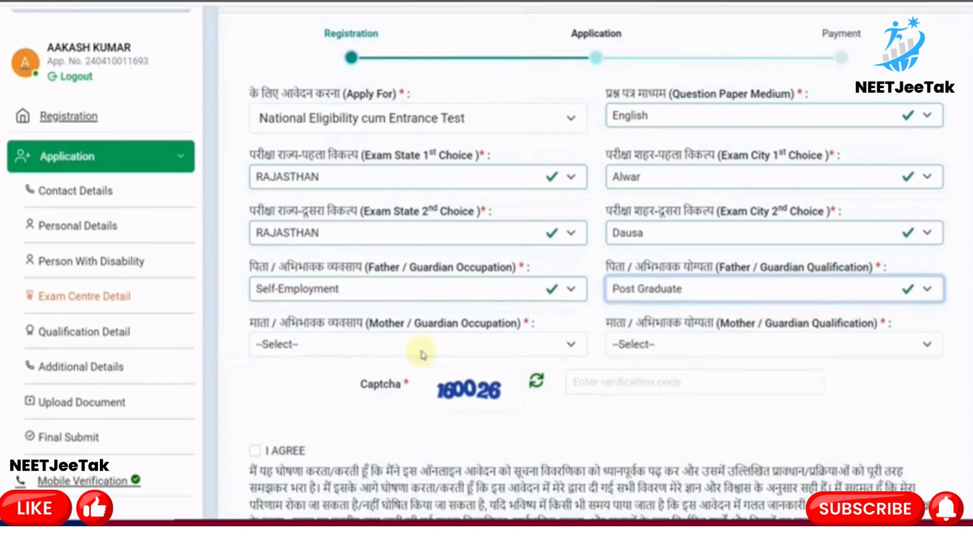
click(359, 355)
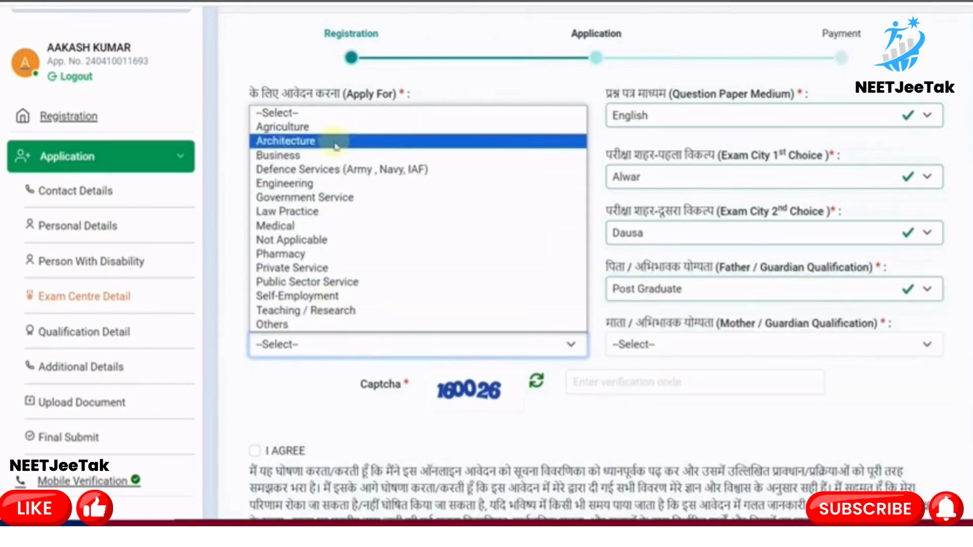
click(304, 324)
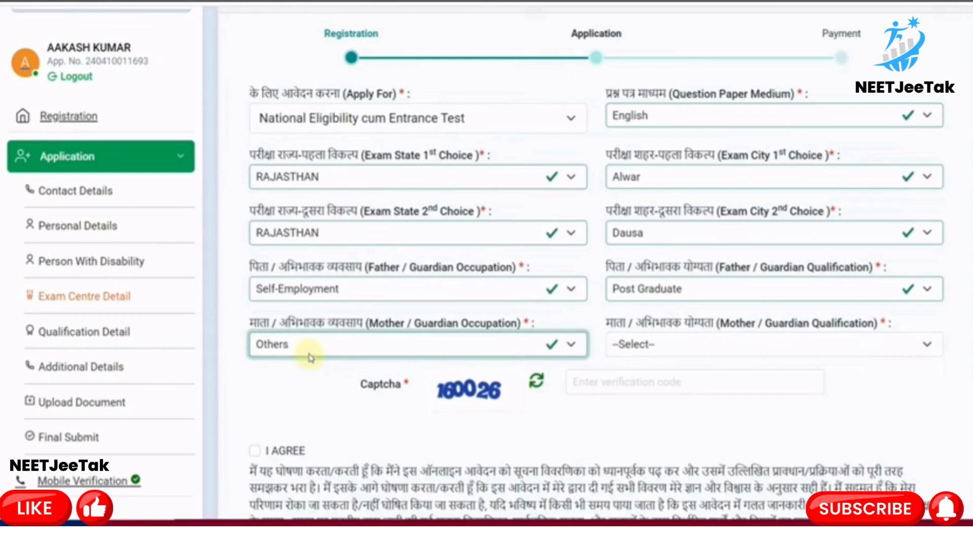
click(655, 349)
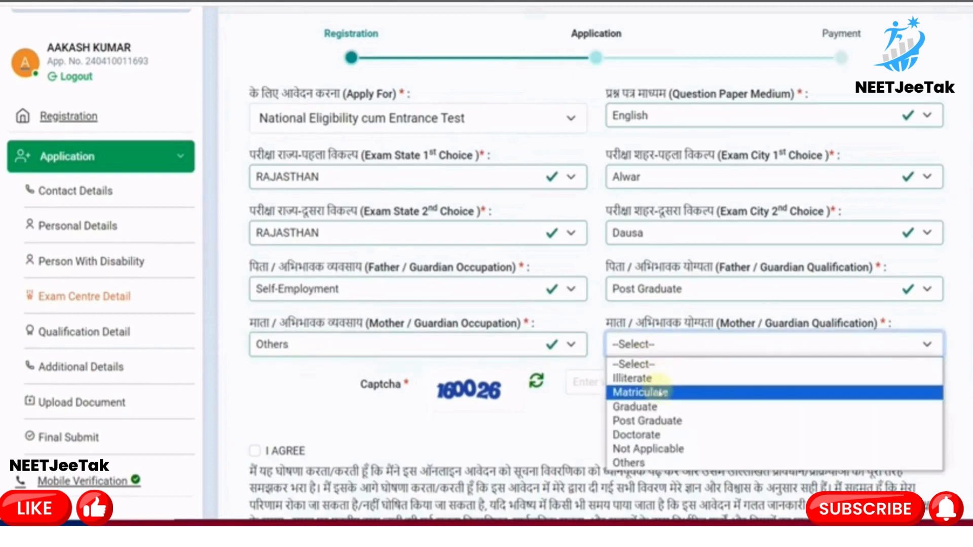
click(645, 409)
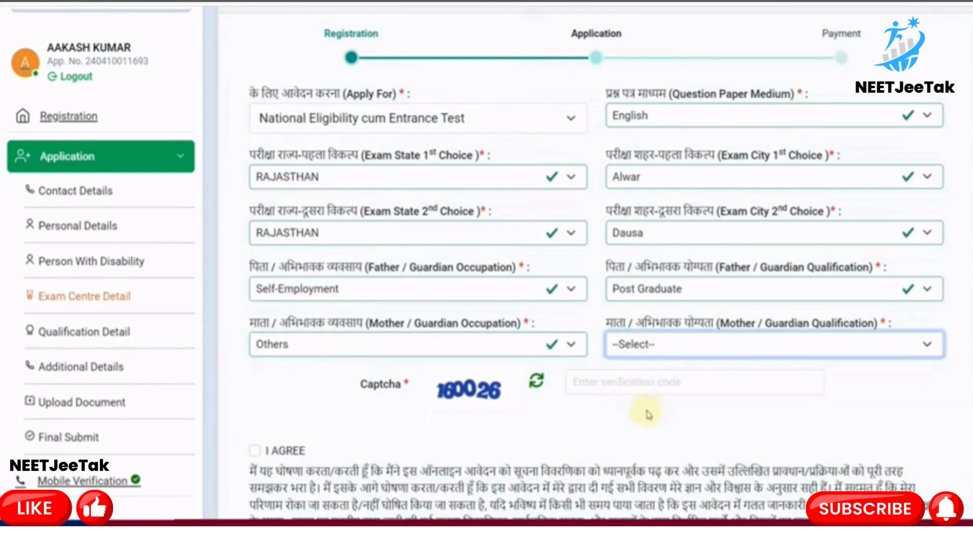
Enter the captcha code 16 and accept the declaration
click(591, 384)
text(160026)
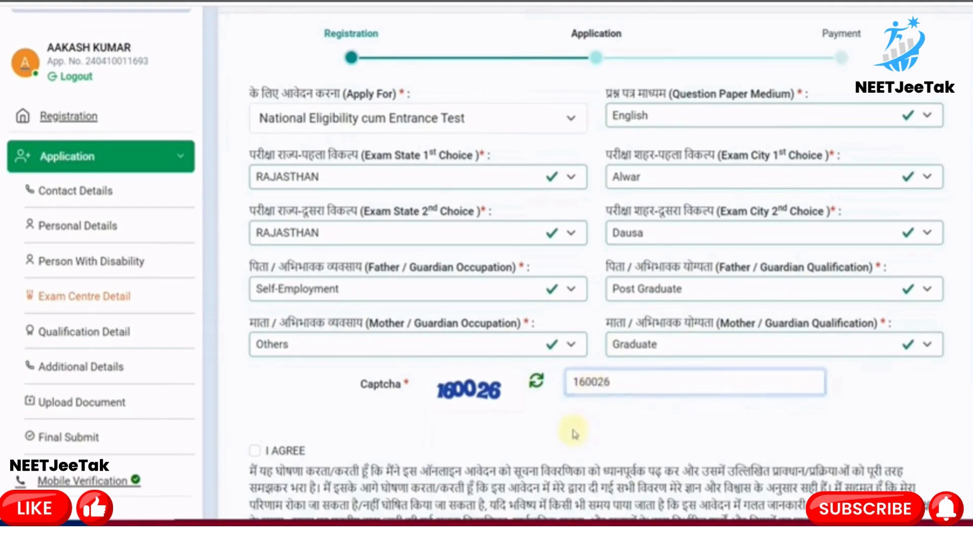
scroll(507, 406, down, 3)
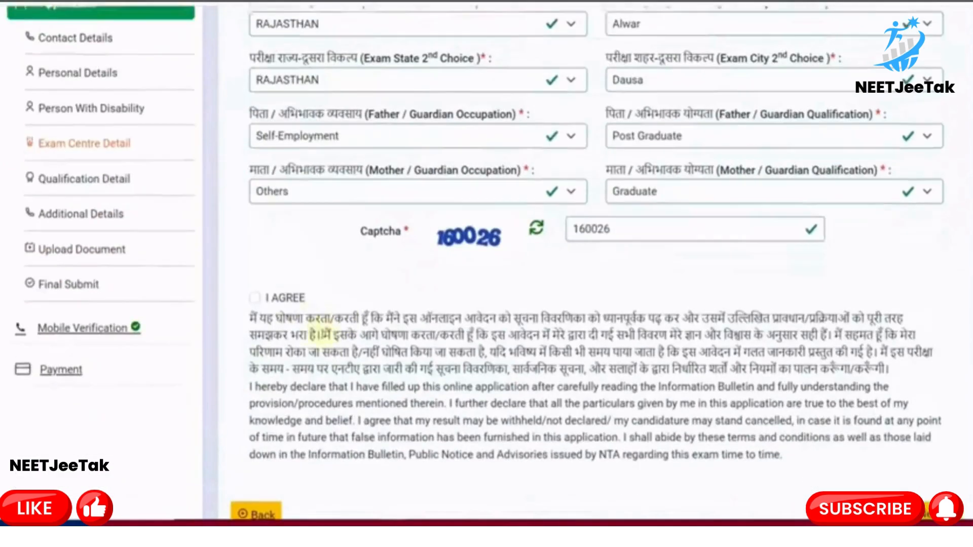
click(289, 290)
scroll(289, 293, down, 2)
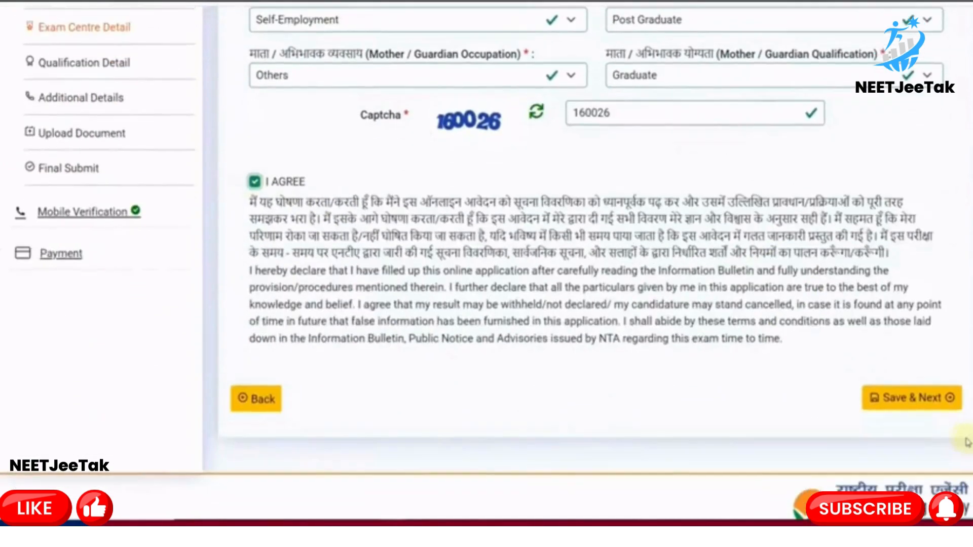
Save the exam details and set the 10th year of passing to 2018
click(913, 410)
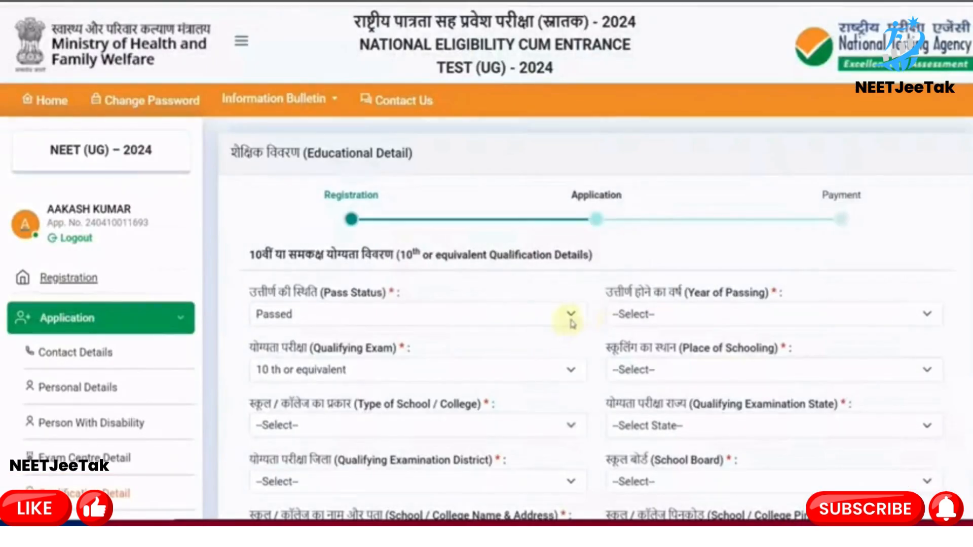
scroll(587, 322, down, 3)
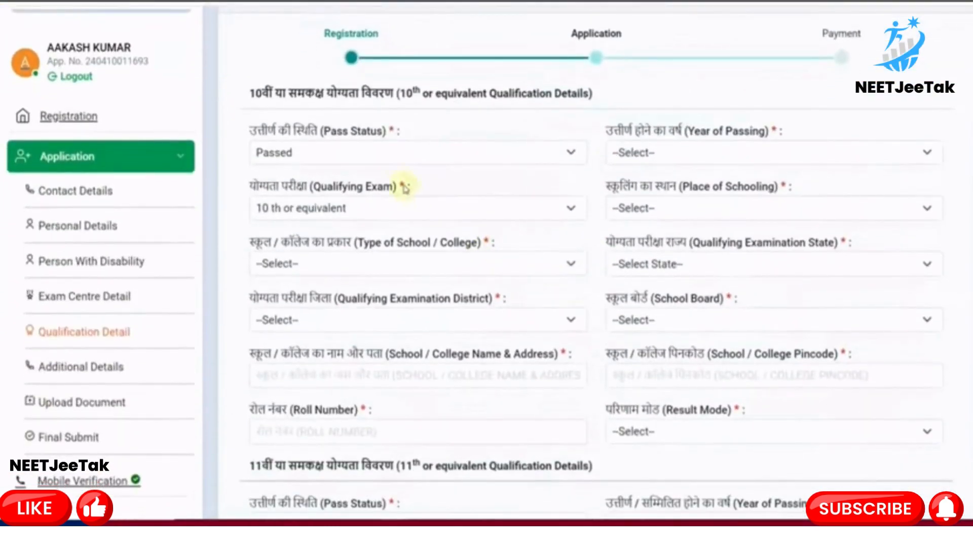
click(379, 163)
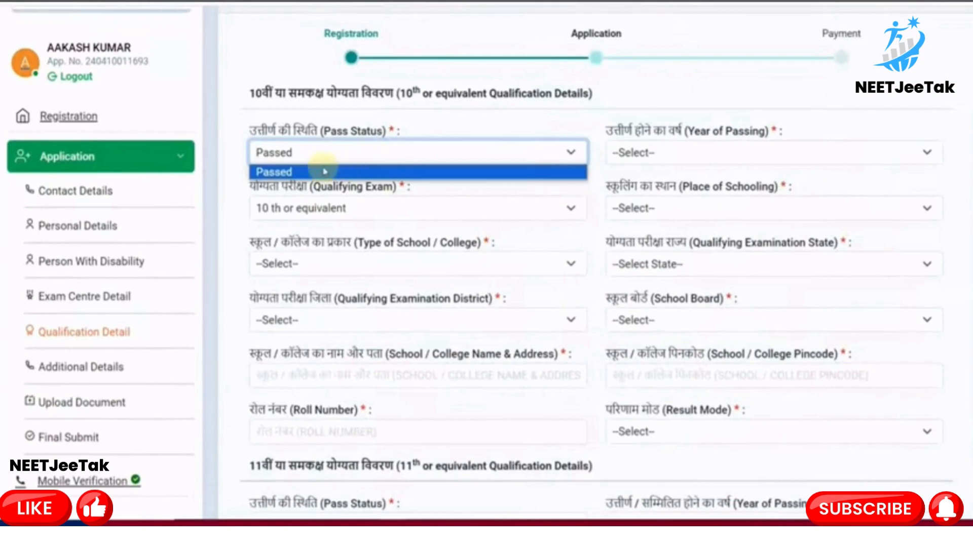
click(681, 162)
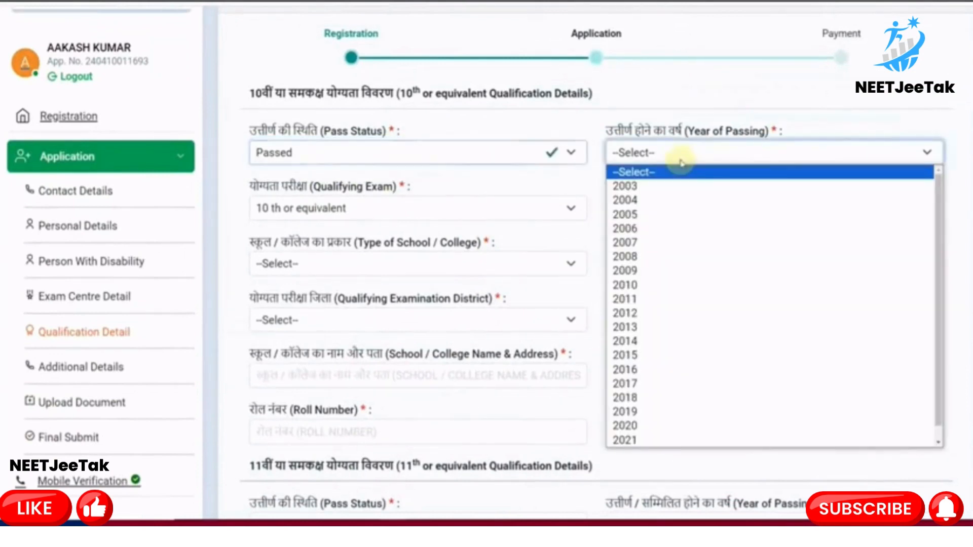
click(654, 398)
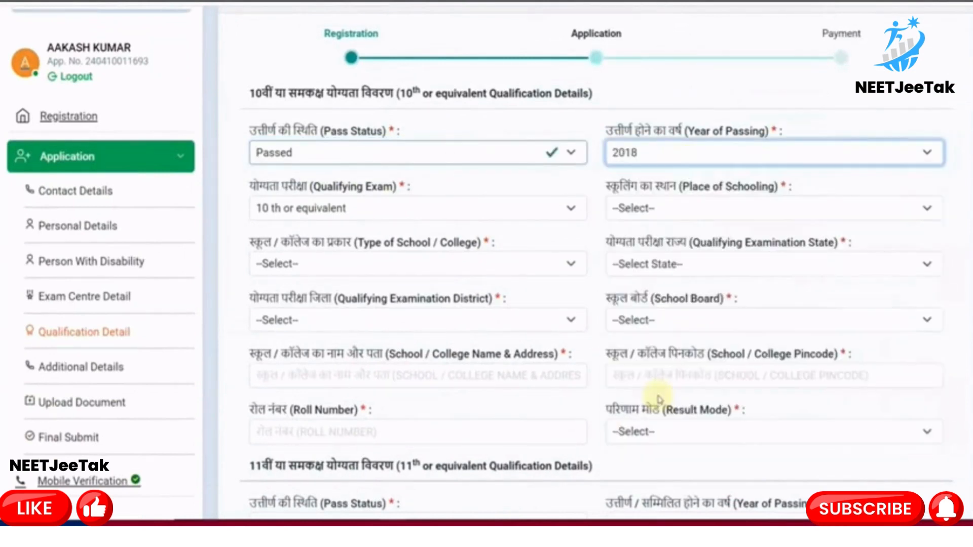
Set the 10th qualifying exam to 10 th or equivalent, Urban schooling, Private Unaided school
click(348, 209)
click(569, 227)
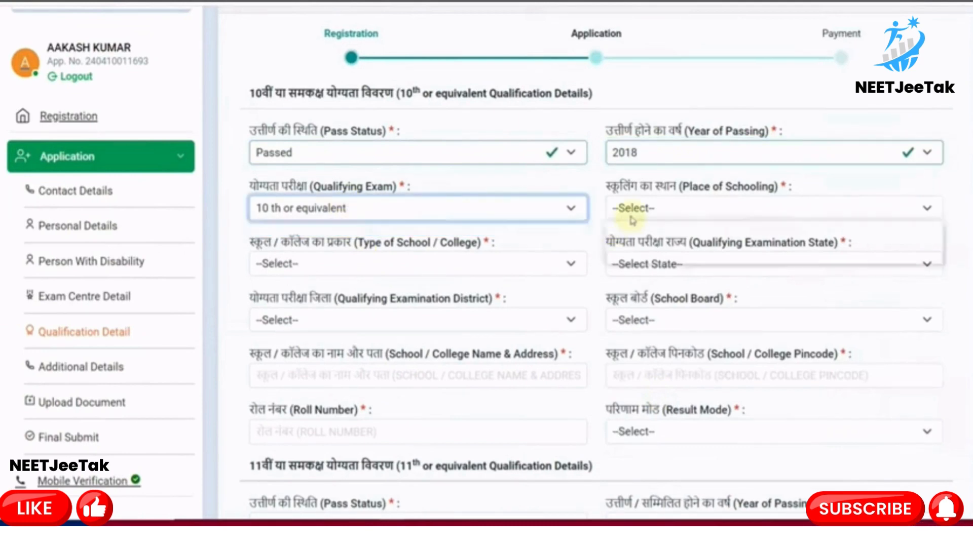
click(630, 215)
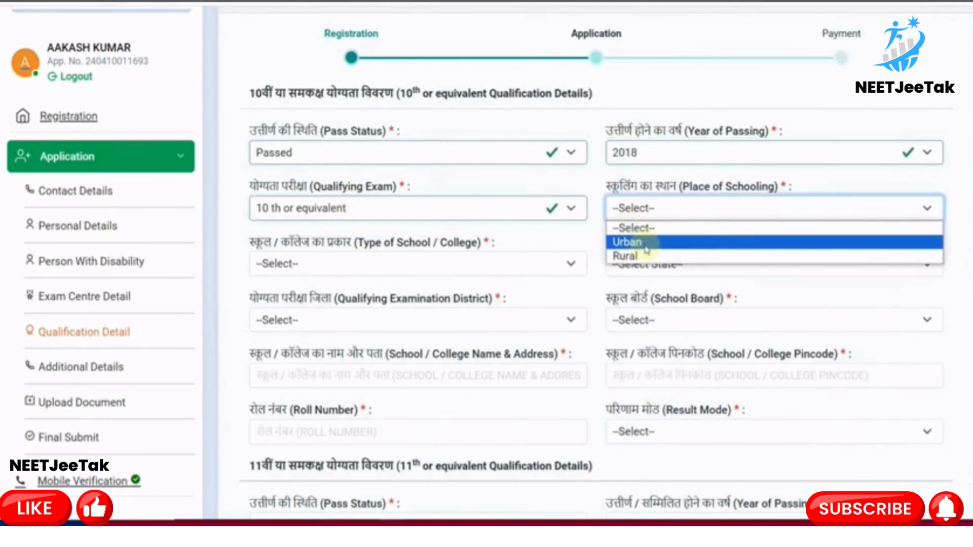
click(629, 242)
scroll(422, 265, down, 1)
click(374, 218)
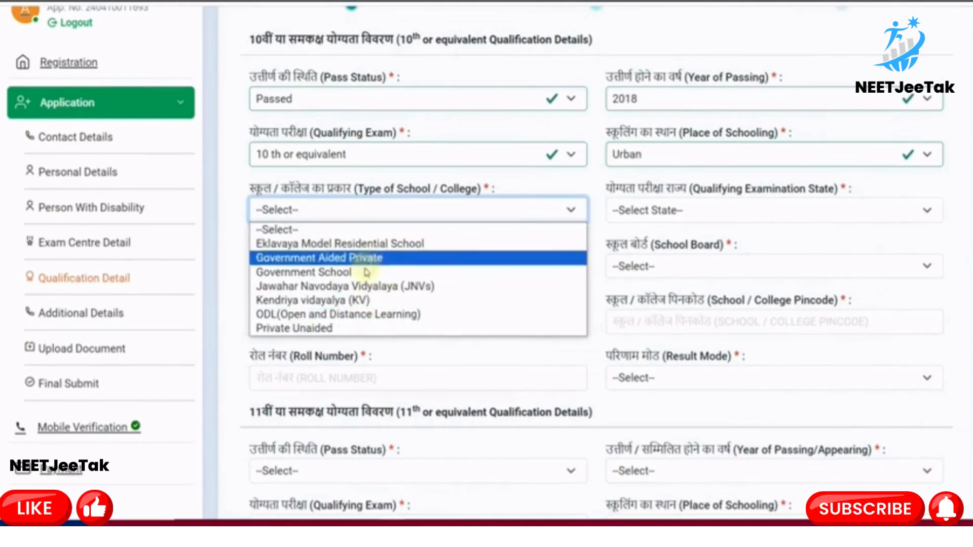
click(331, 328)
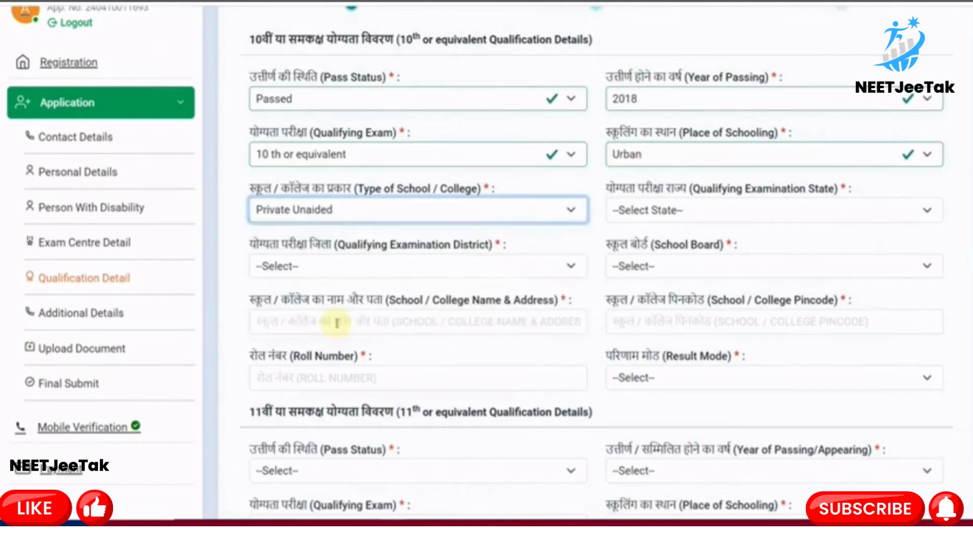
Set the 10th exam state RAJASTHAN, district Alwar, board RAJASTHAN BOARD OF SECONDARY EDUCATION
click(653, 223)
scroll(652, 339, down, 6)
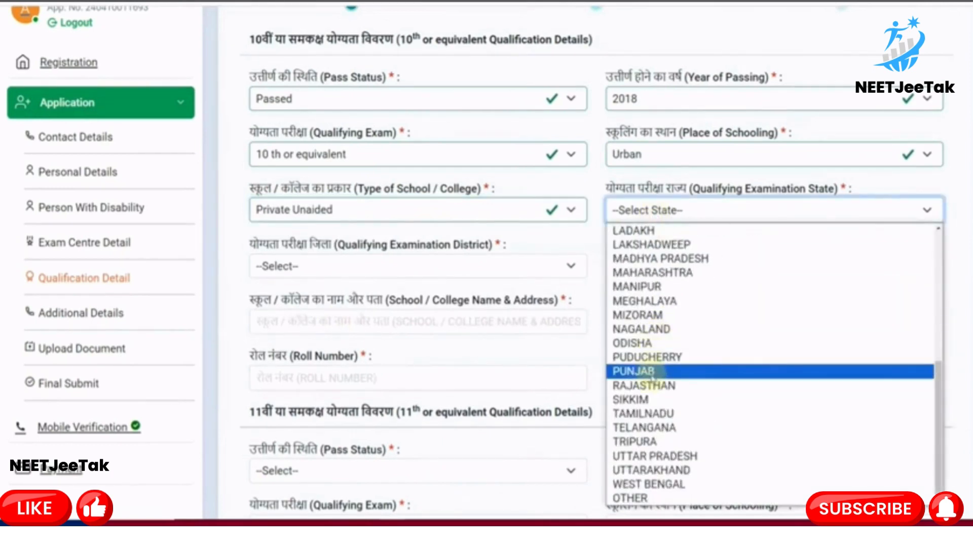
click(653, 386)
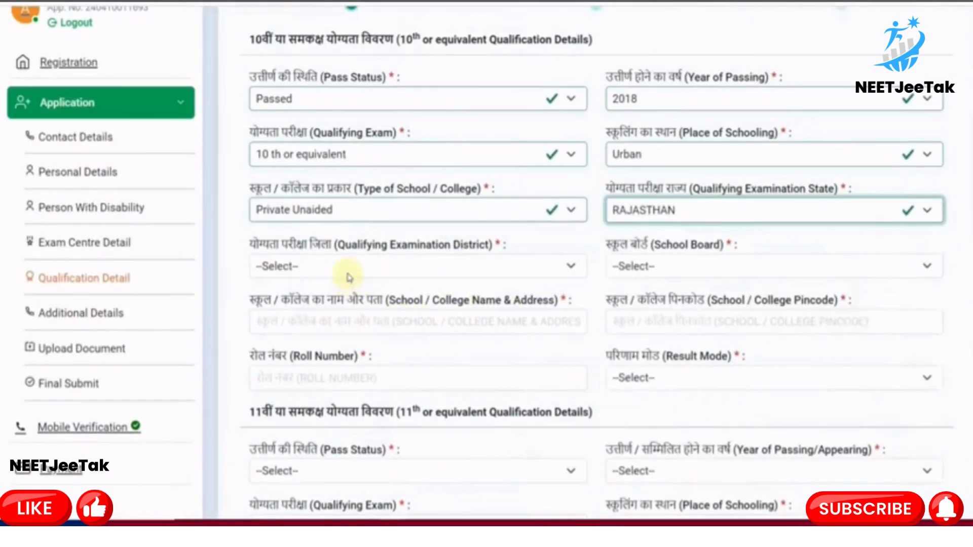
click(349, 277)
click(324, 7)
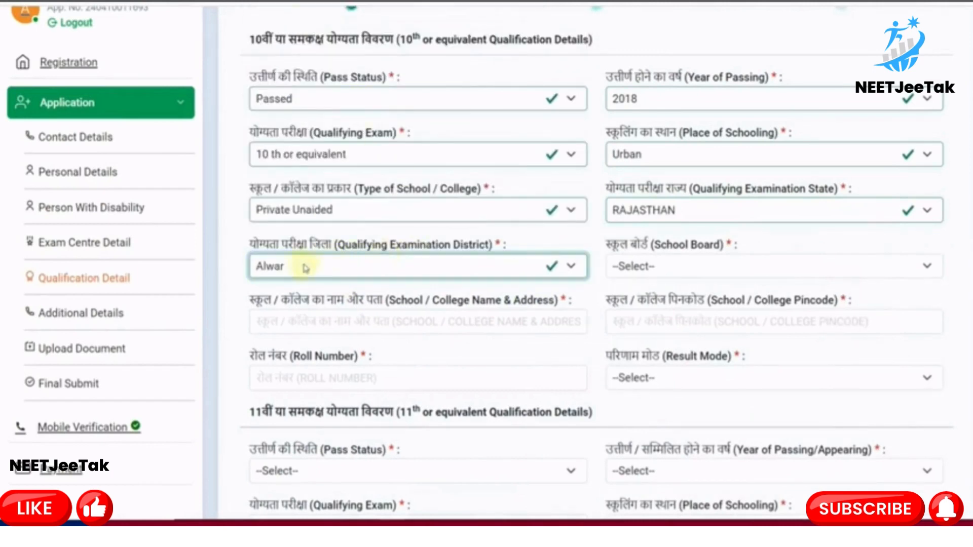
click(677, 278)
scroll(678, 253, down, 1)
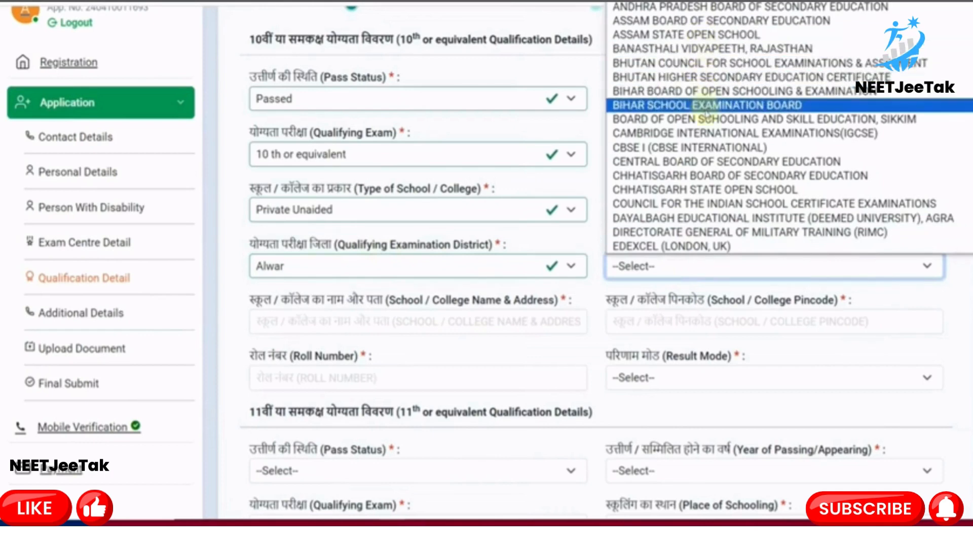
scroll(705, 112, down, 10)
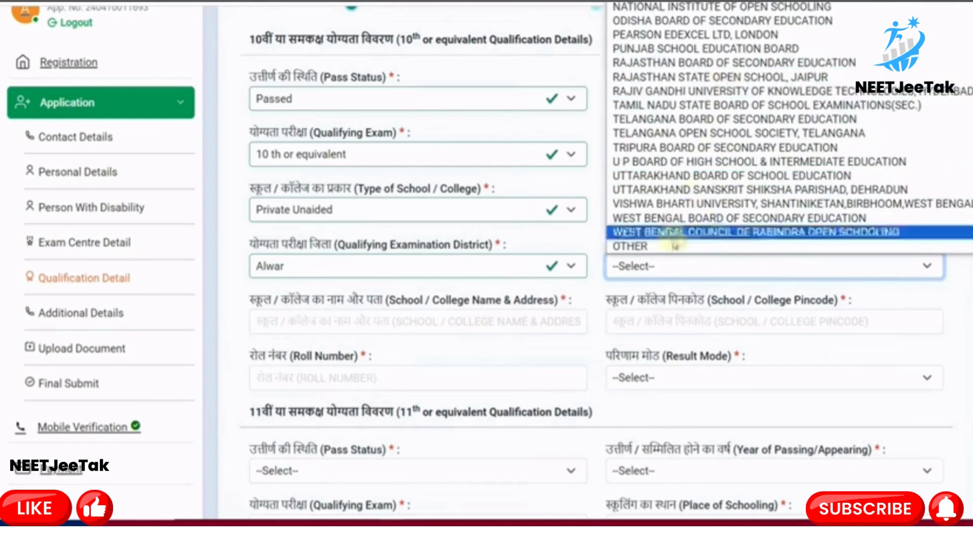
click(704, 63)
scroll(481, 319, down, 1)
Enter school name RKS, pick the suggested school pincode, and enter the 10th roll number
click(362, 272)
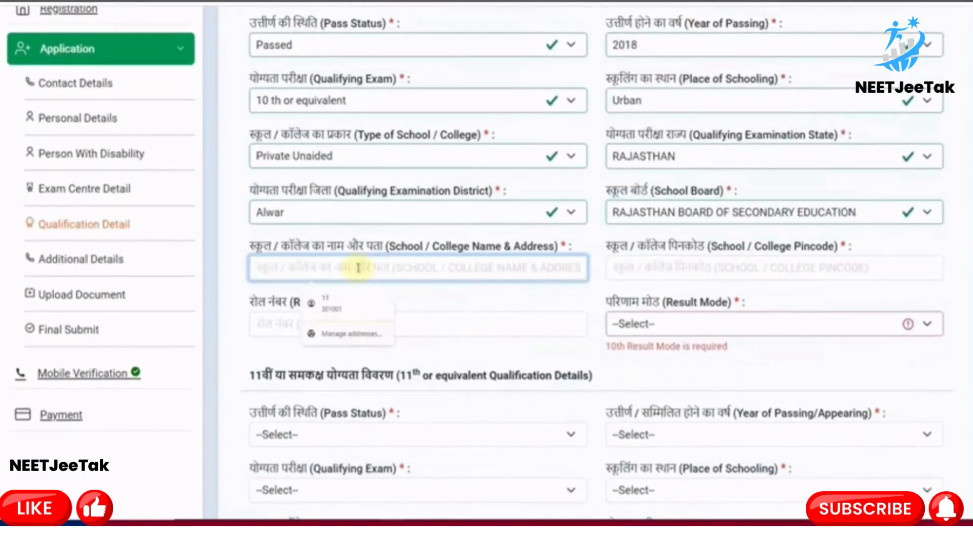
text(RKS SCHOOL 160 FEET ROAD ALWAR)
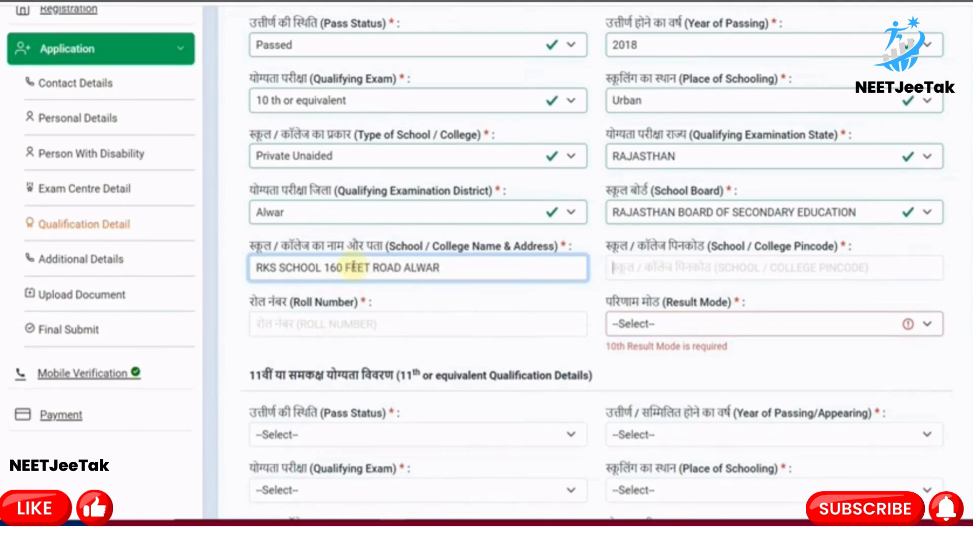
key(Tab)
text(30)
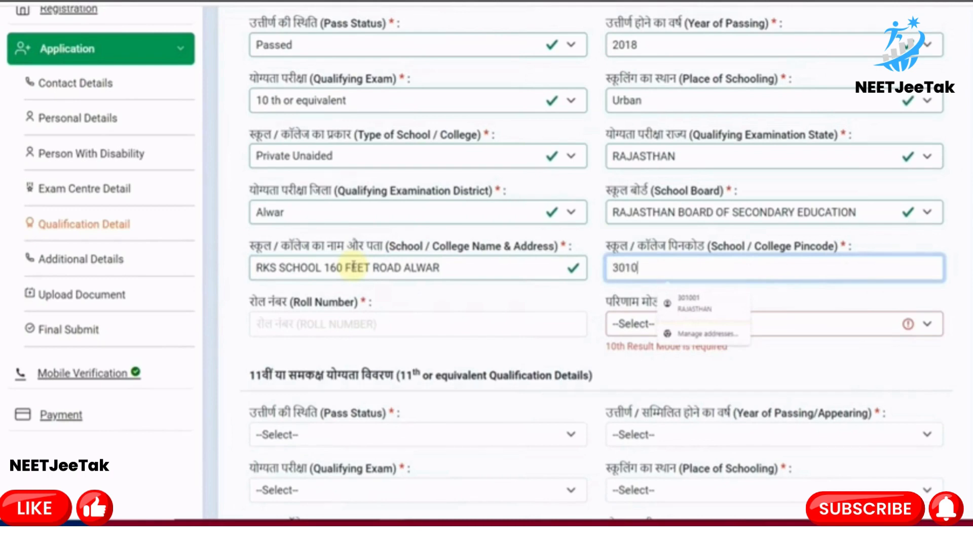
click(430, 292)
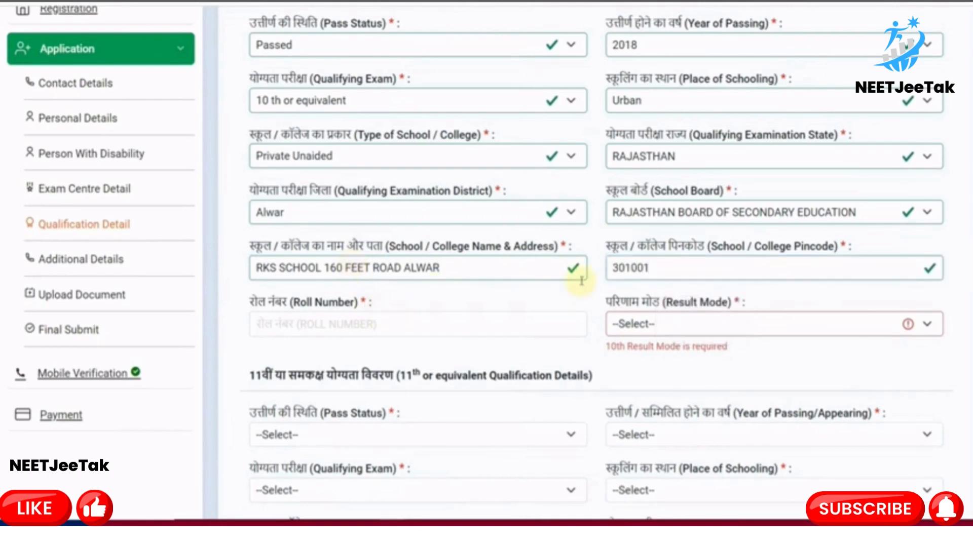
scroll(536, 303, down, 1)
click(403, 274)
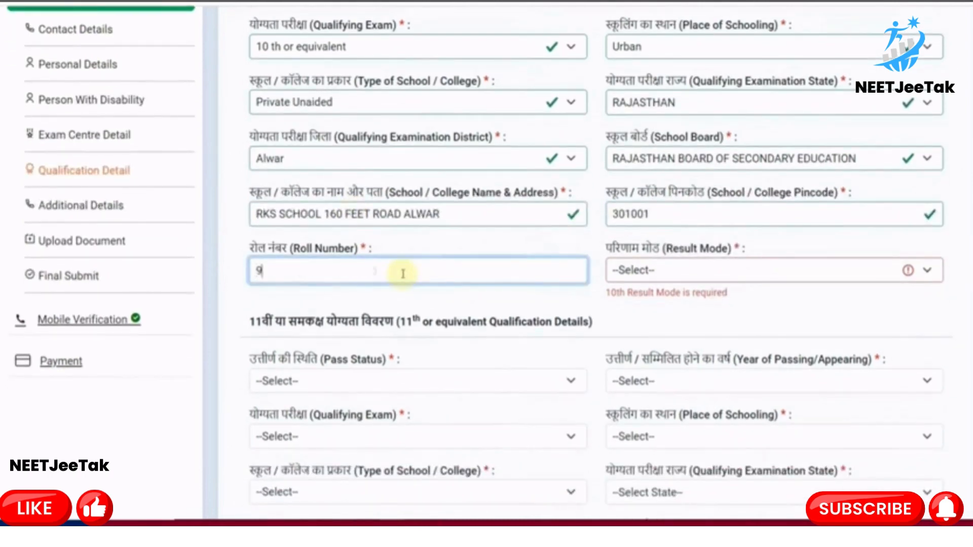
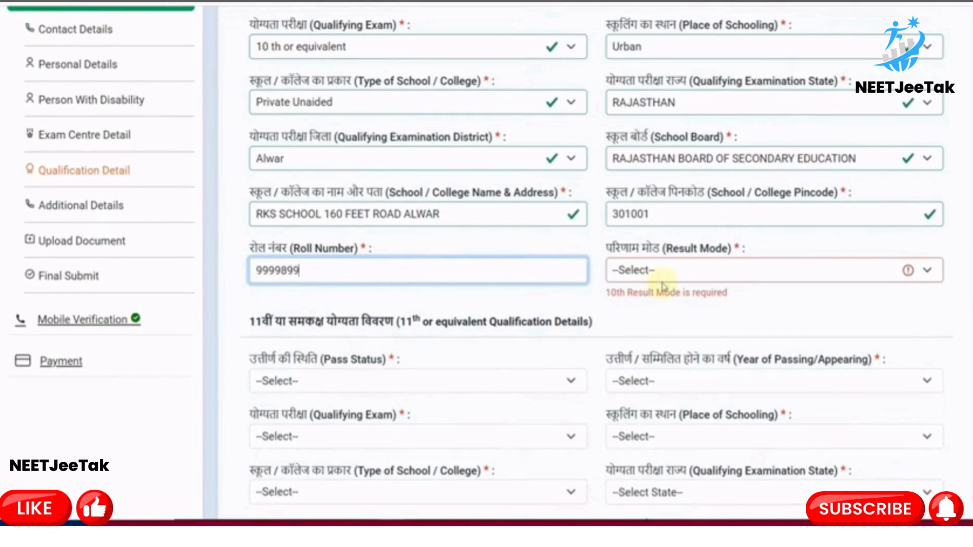
Set the 10th result mode to Percentage with 480 of 600 marks, giving 80.00
click(665, 271)
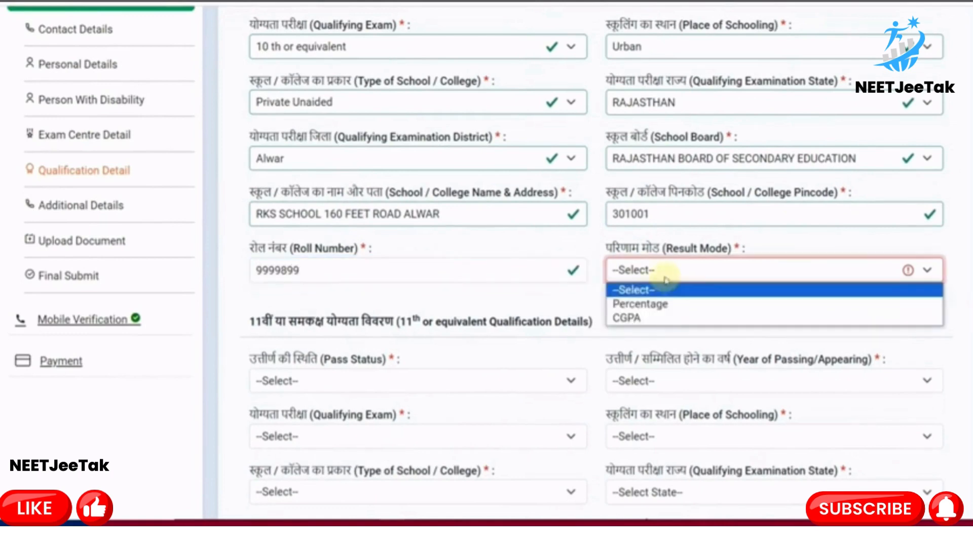
click(668, 318)
click(641, 278)
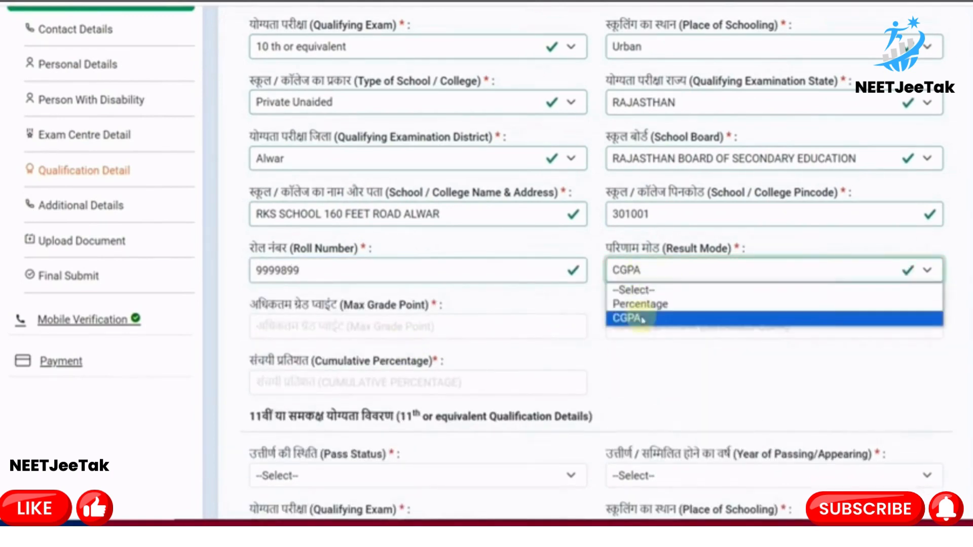
click(641, 304)
click(337, 324)
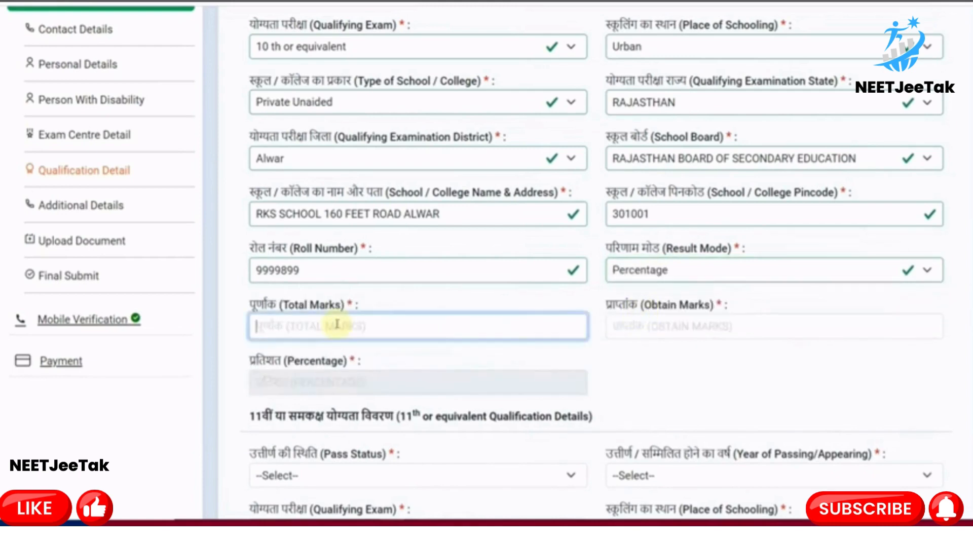
text(600)
key(Tab)
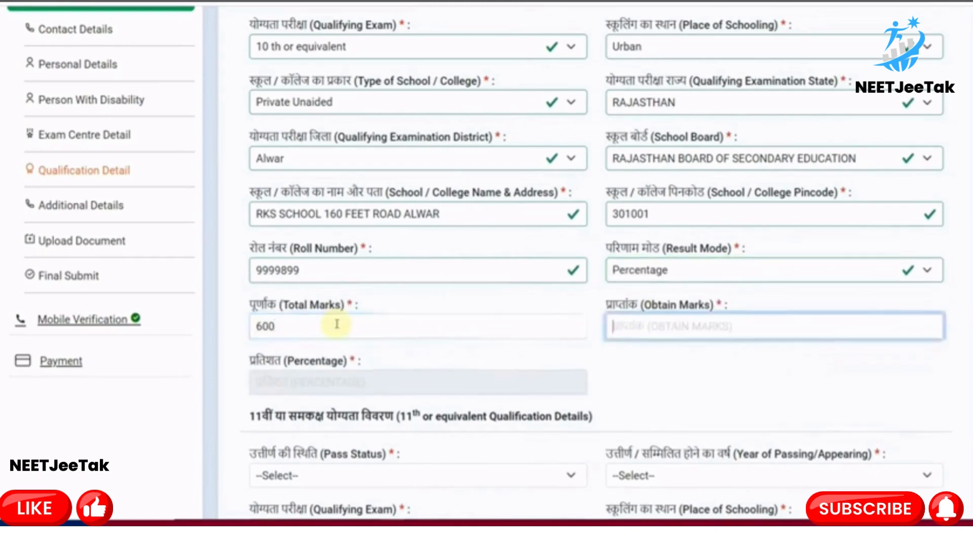
text(480)
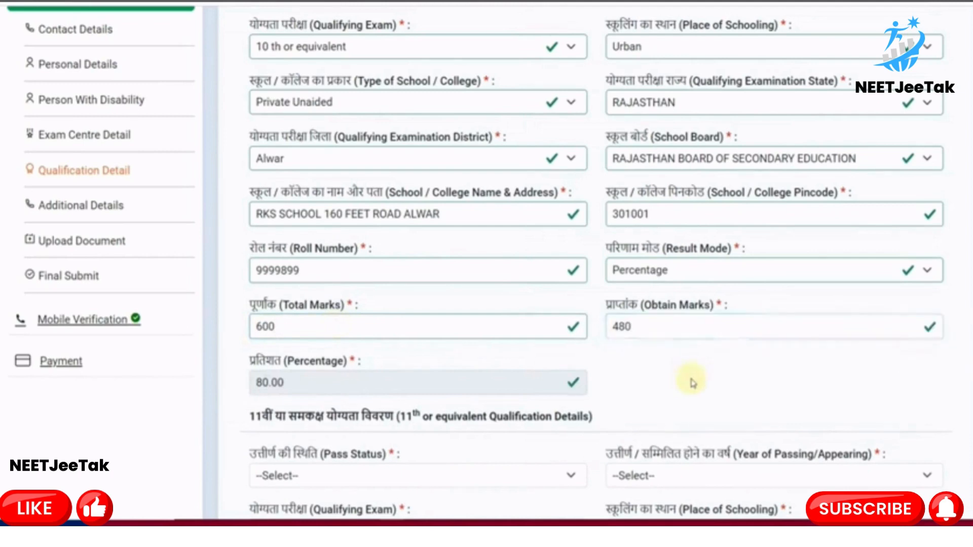
click(690, 384)
scroll(685, 386, down, 6)
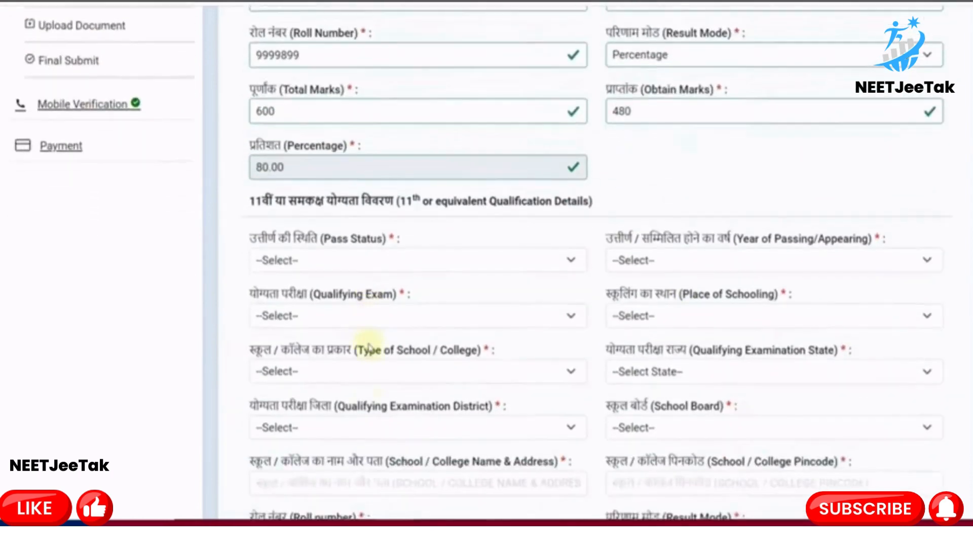
Set the 11th pass status to Passed with year of passing 2019
click(292, 154)
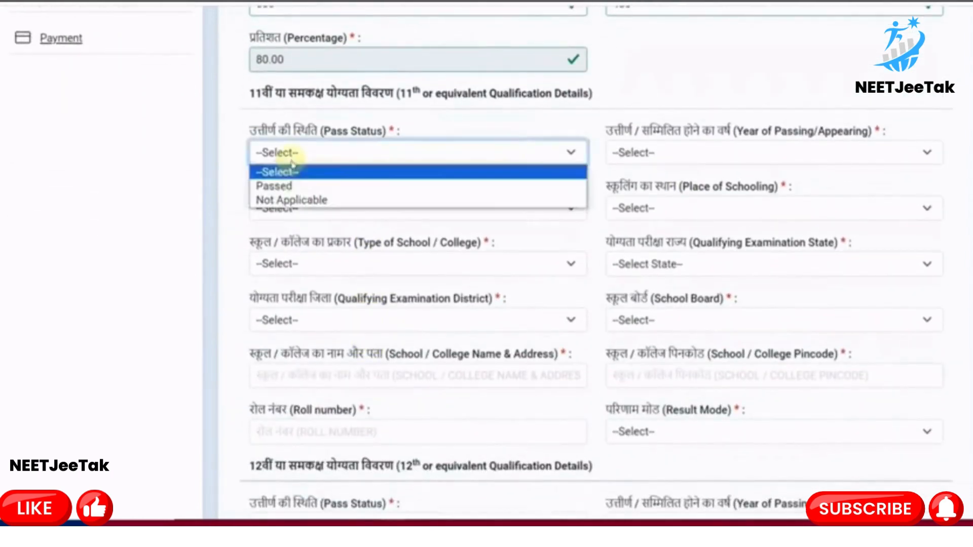
click(312, 202)
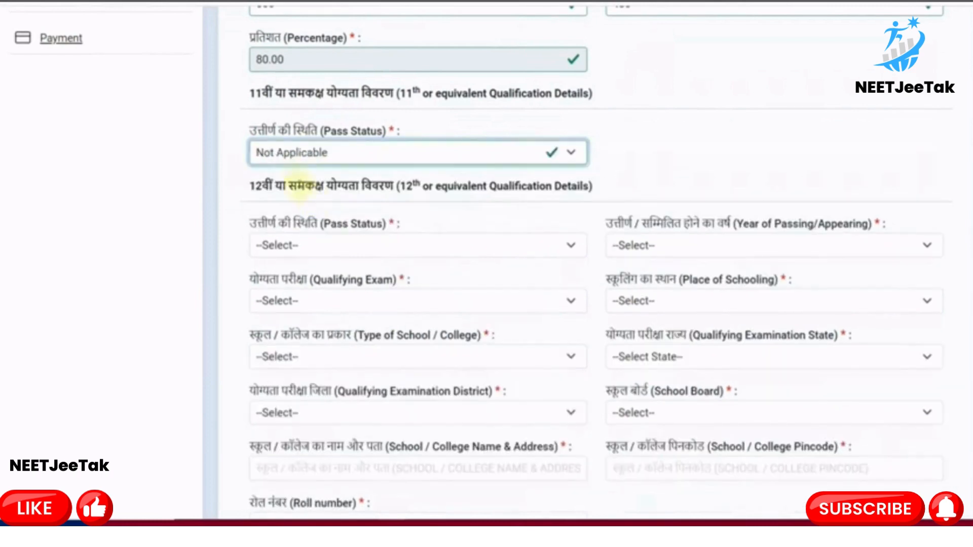
click(302, 158)
click(306, 192)
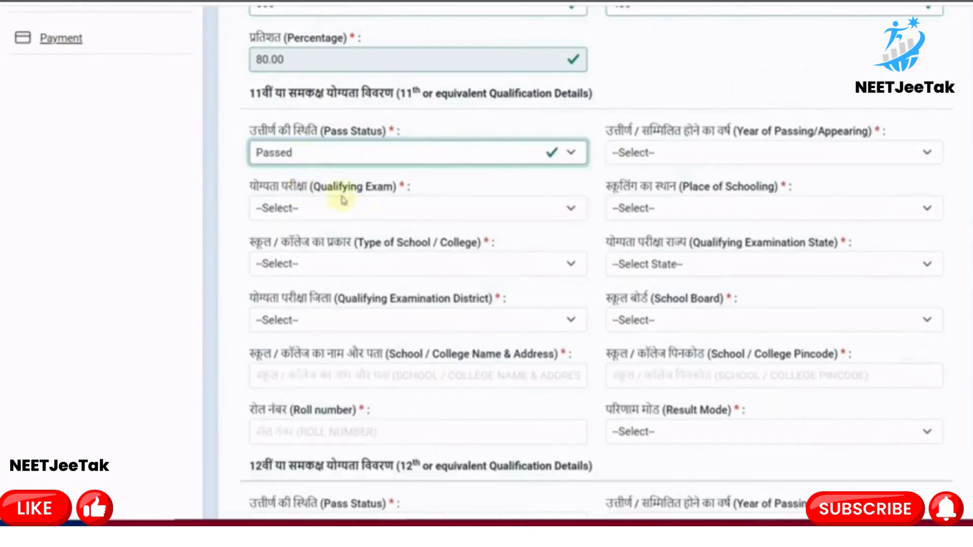
click(631, 160)
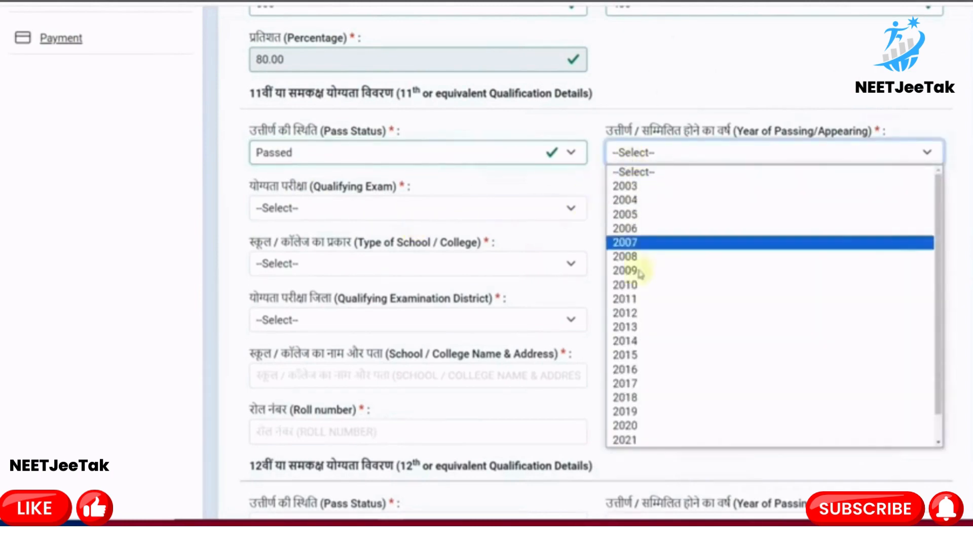
click(643, 411)
Set the 11th qualifying exam to 11 th or equivalent, Urban schooling, Private Unaided school
click(278, 209)
click(299, 243)
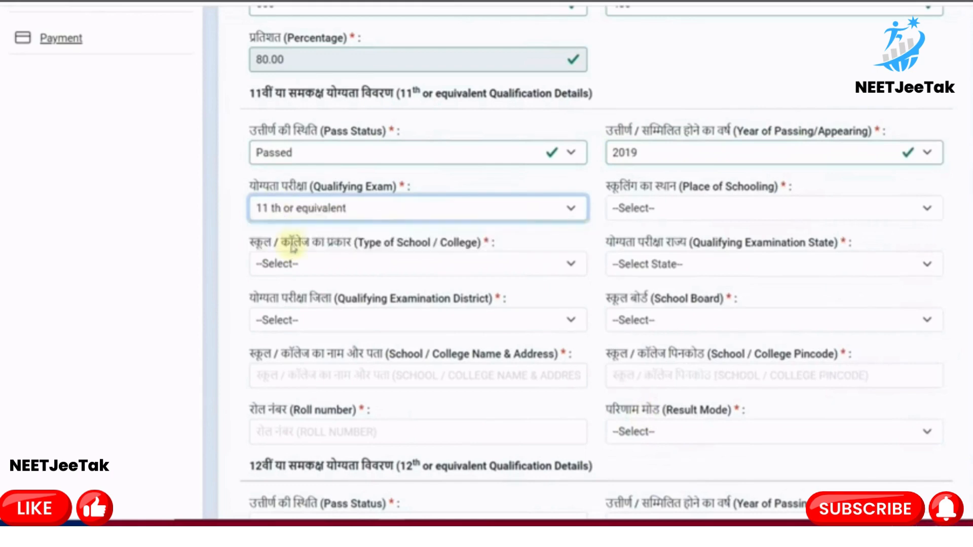
click(616, 209)
click(636, 243)
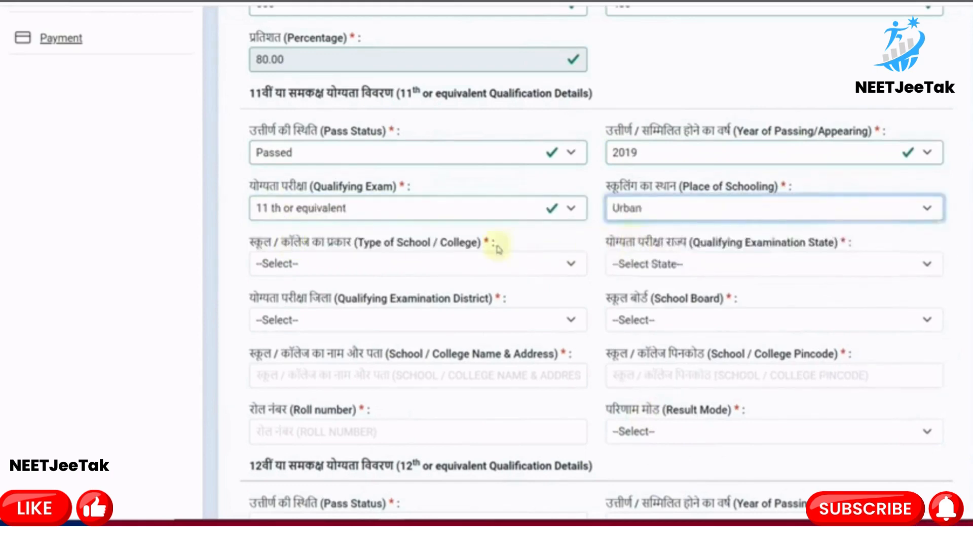
click(361, 263)
click(329, 383)
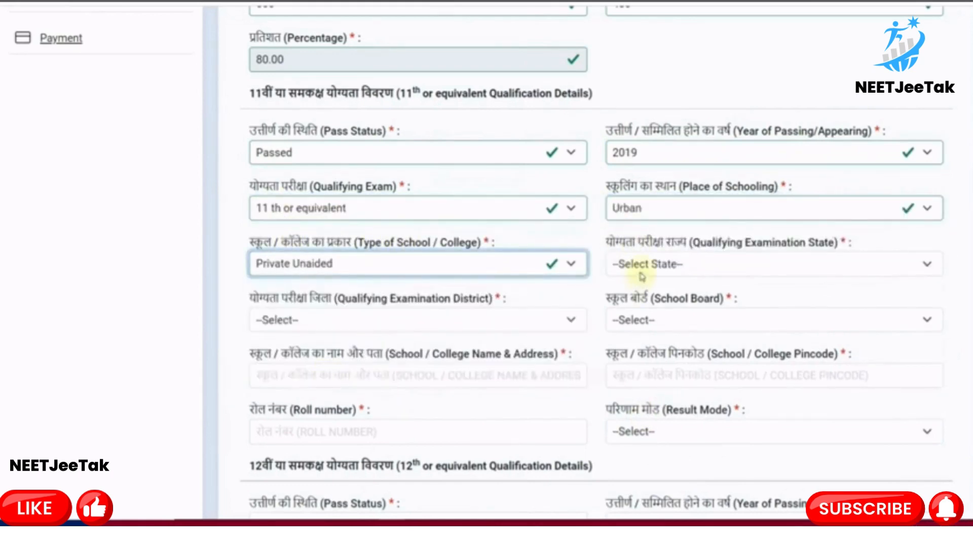
Choose Rajasthan as the 11th exam state and Alwar as the district
click(641, 273)
scroll(654, 193, down, 5)
click(653, 137)
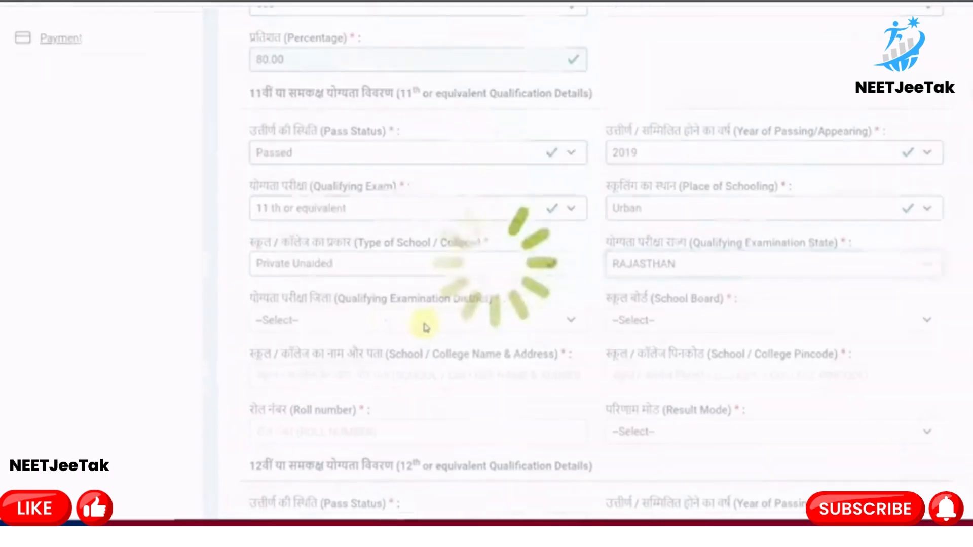
click(386, 319)
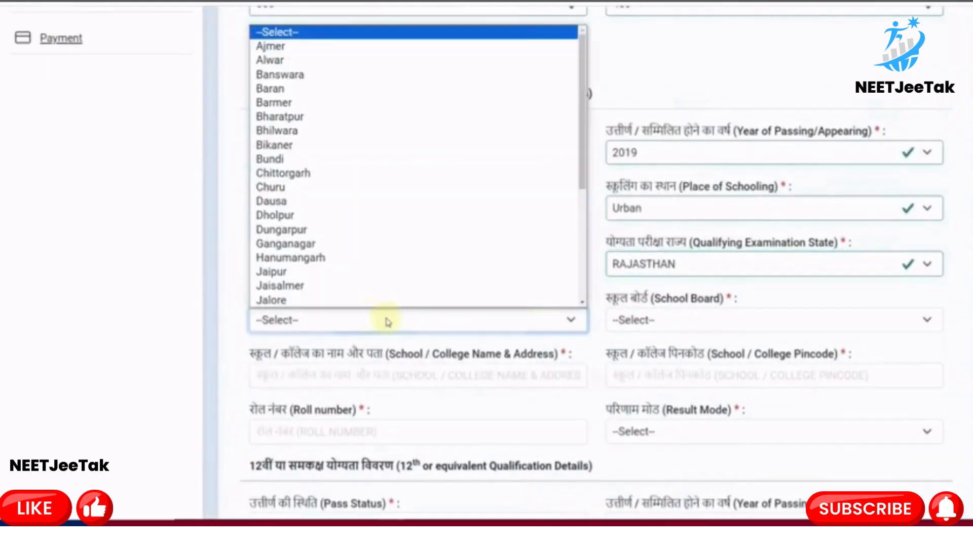
click(321, 61)
Choose the Rajasthan Board of Secondary Education as the 11th school board
click(649, 318)
scroll(658, 307, down, 2)
scroll(667, 264, down, 5)
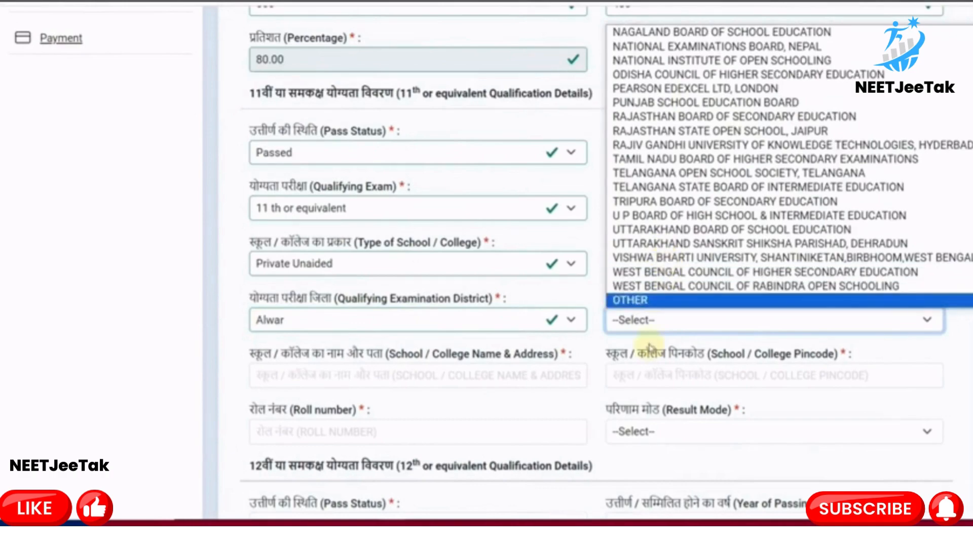
click(650, 346)
click(664, 330)
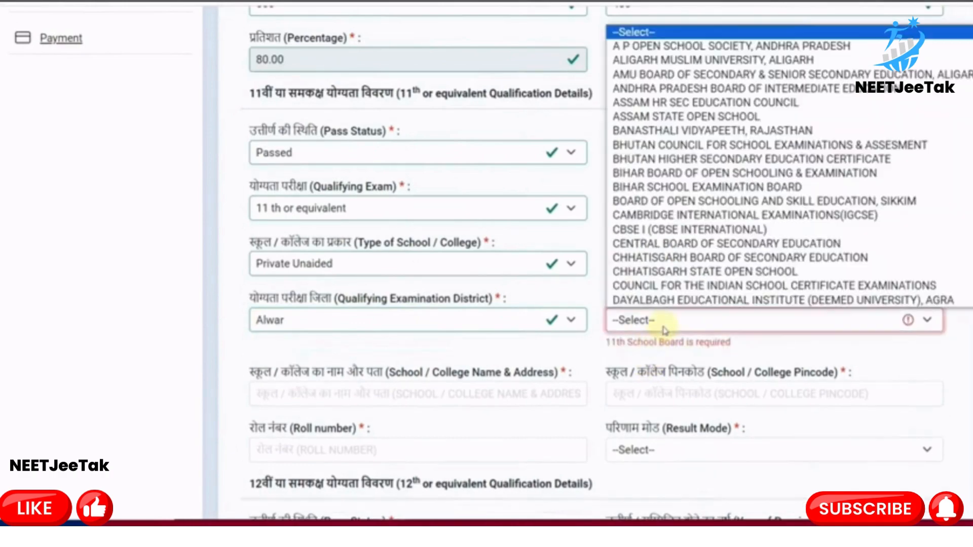
scroll(684, 269, down, 5)
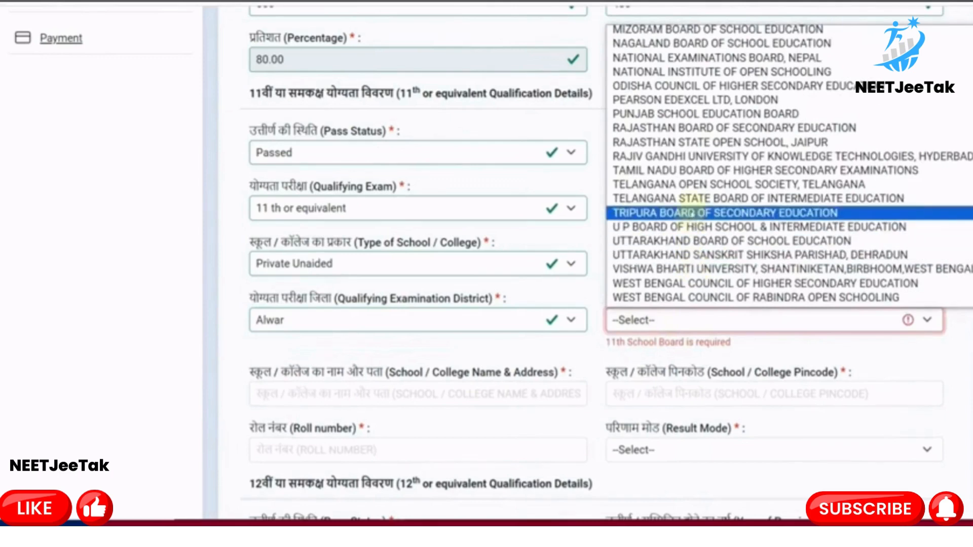
scroll(710, 170, down, 1)
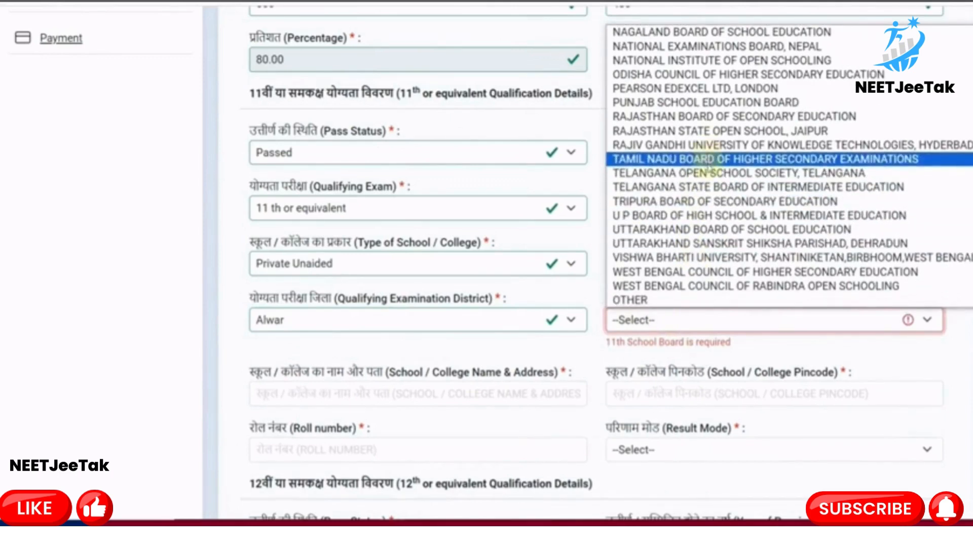
click(712, 118)
scroll(632, 358, down, 2)
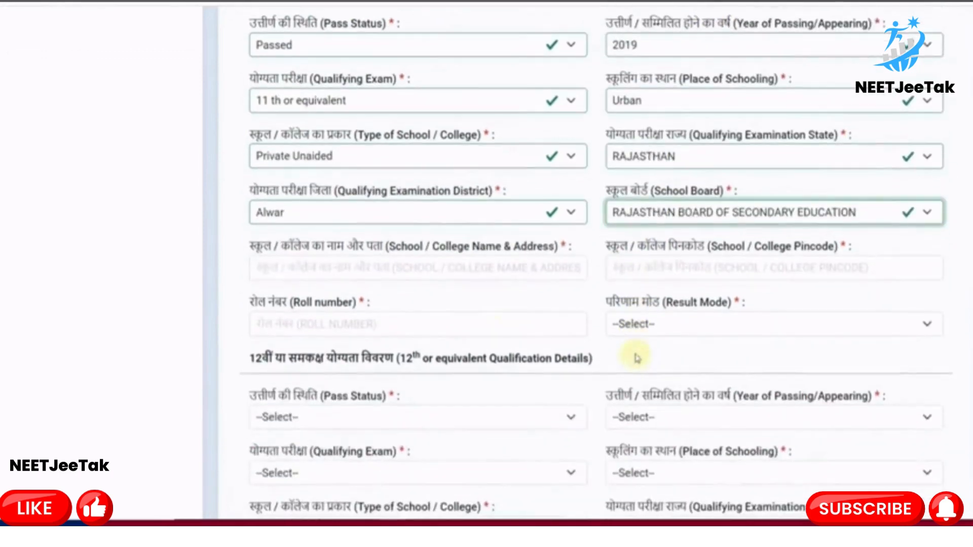
Set the 11th result mode to Percentage
click(287, 272)
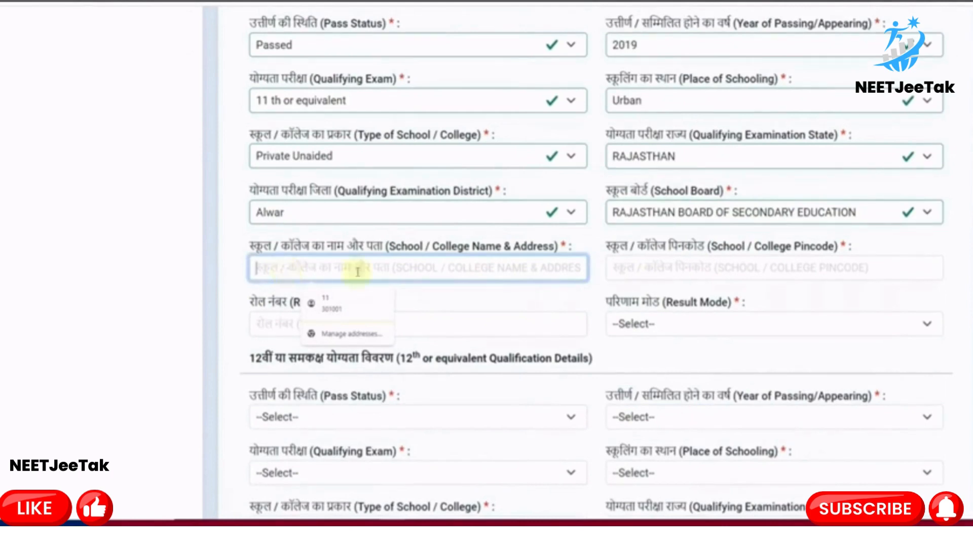
click(474, 327)
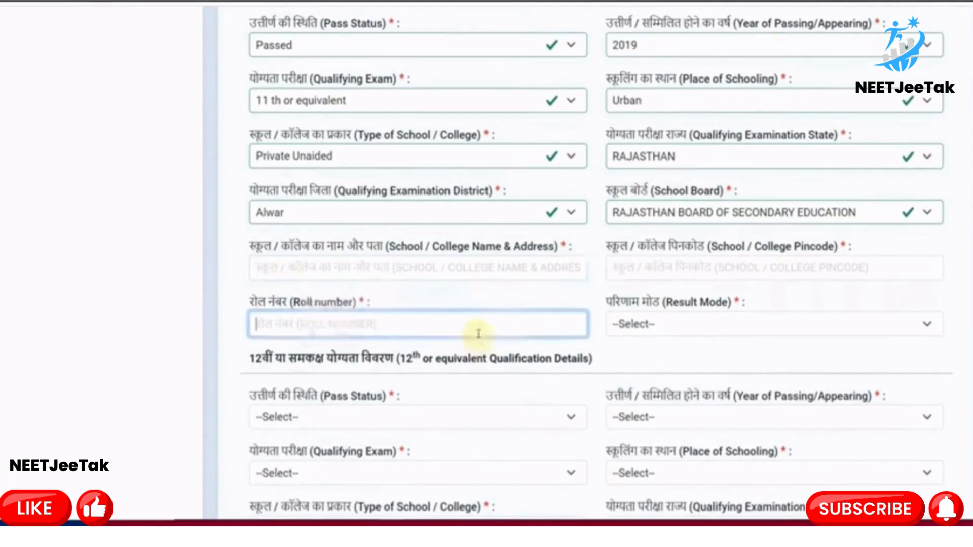
click(633, 342)
click(649, 375)
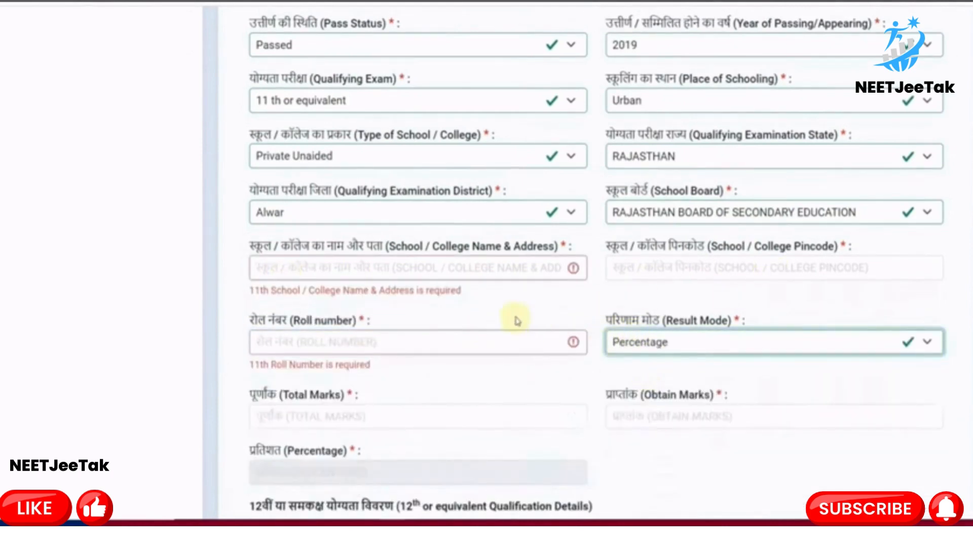
scroll(515, 321, down, 7)
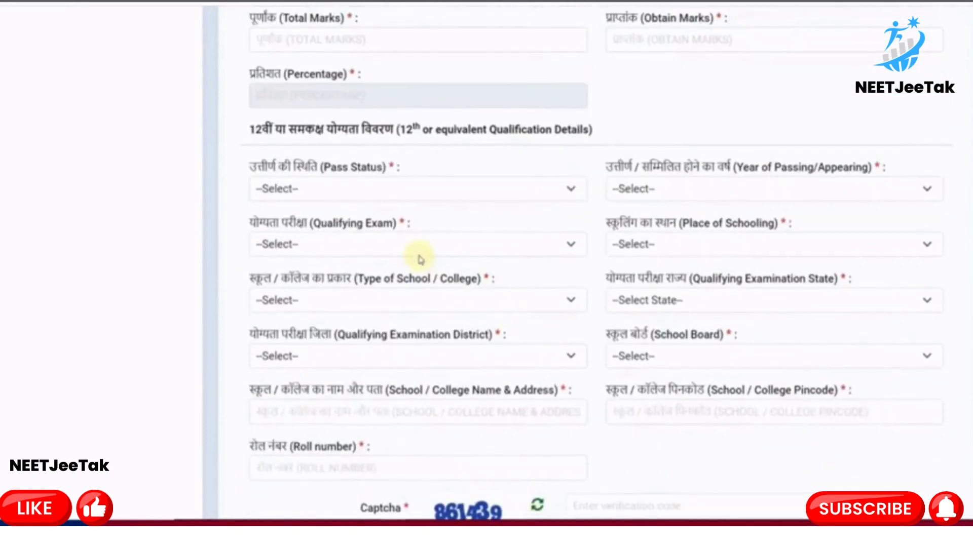
Switch the 12th pass status from Passed to Appearing with year 2024
scroll(419, 259, down, 2)
click(337, 87)
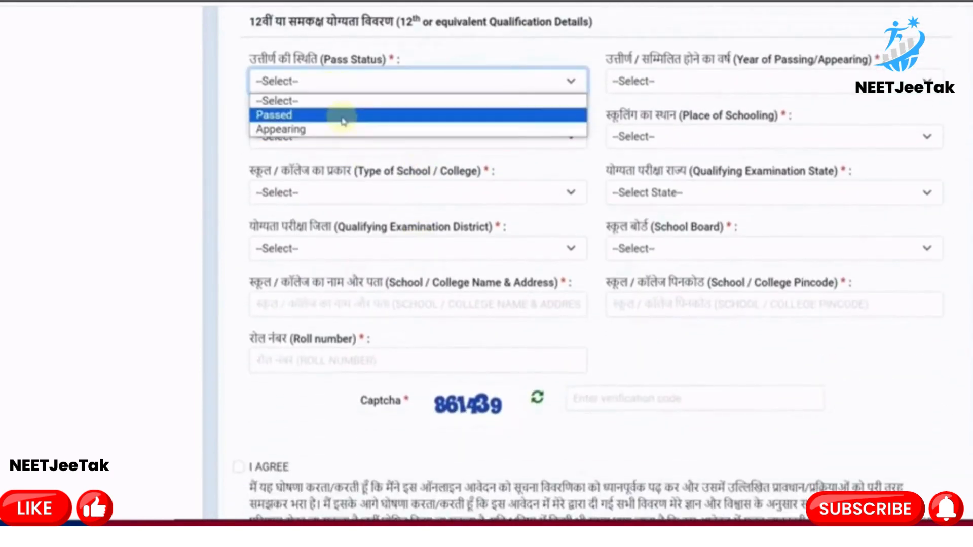
click(343, 118)
click(636, 84)
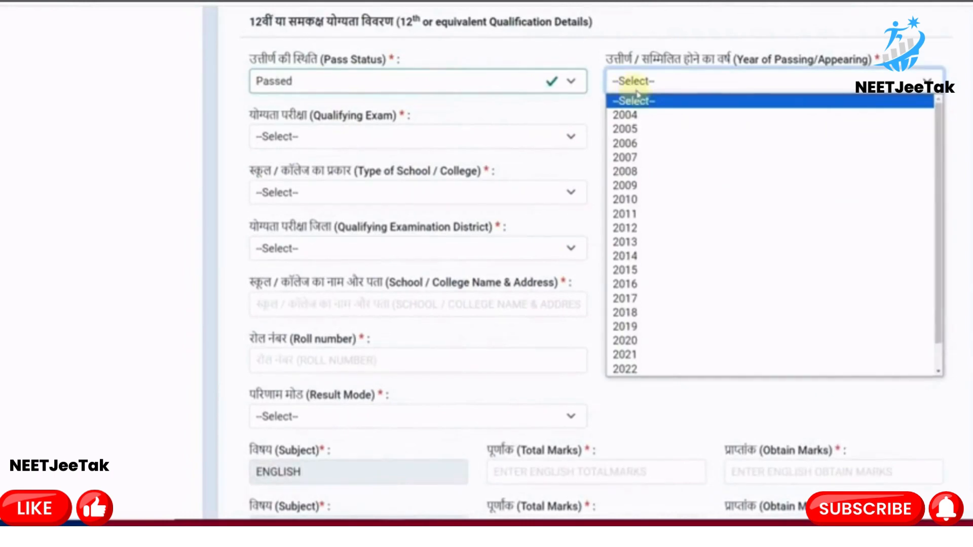
scroll(636, 342, down, 1)
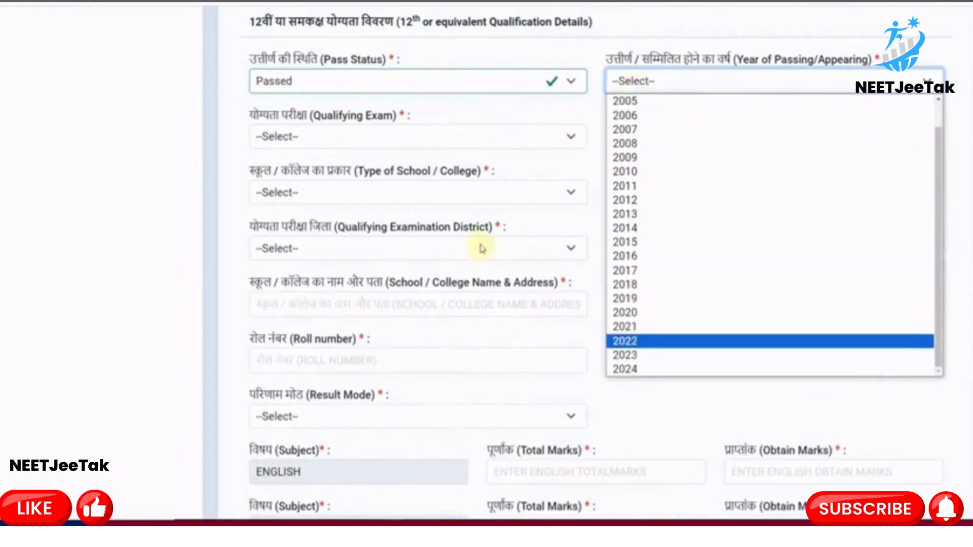
click(311, 81)
click(320, 129)
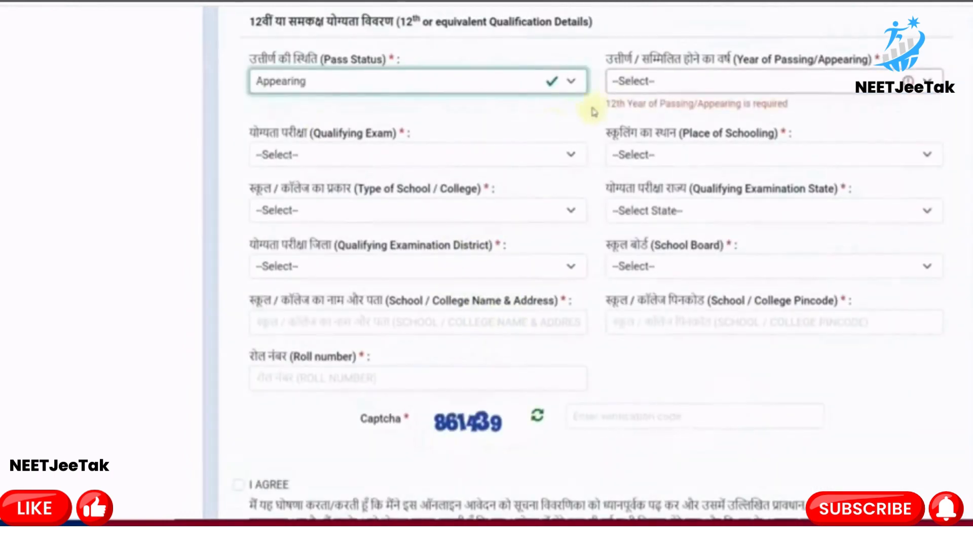
click(616, 89)
click(619, 89)
click(623, 87)
click(629, 118)
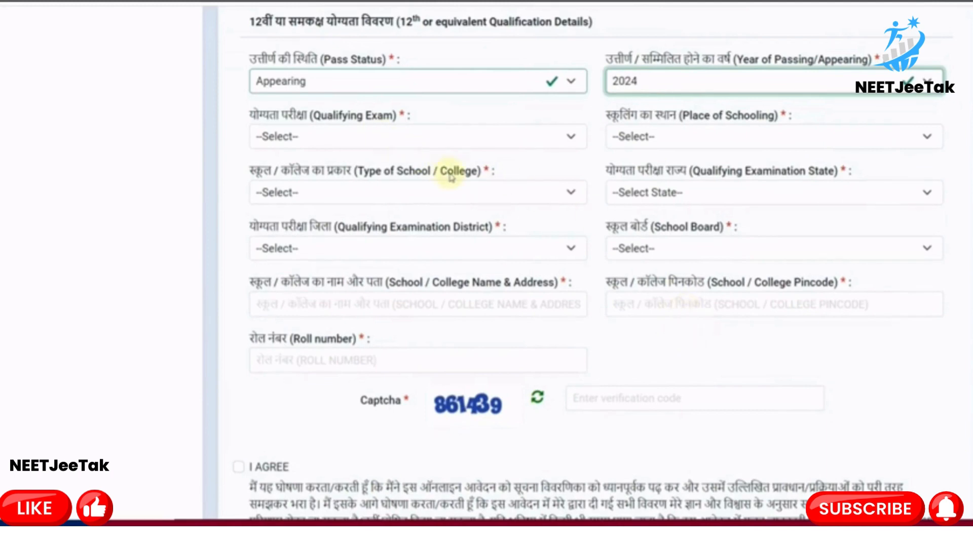
click(364, 359)
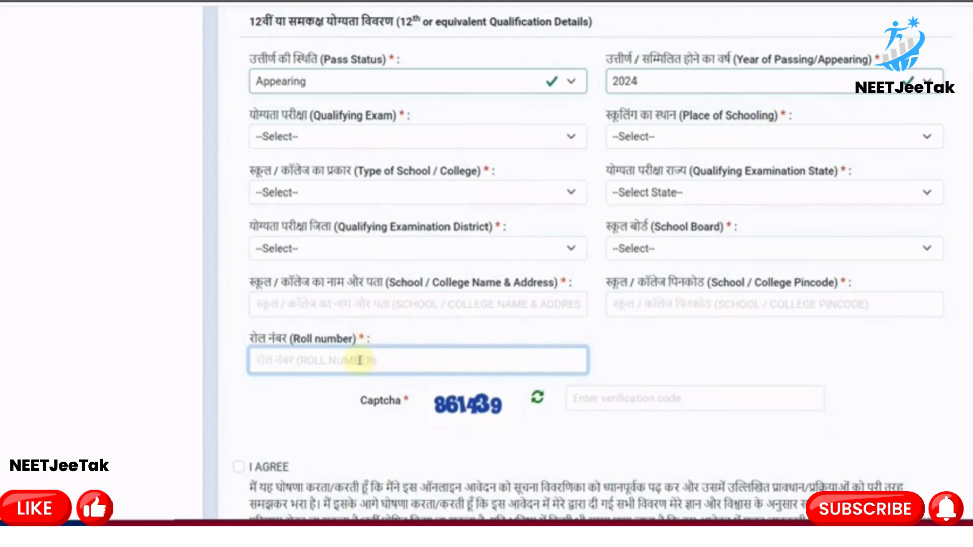
Set the 12th year to 2022 and view the qualifying exam codes, leaving them unchanged
click(299, 86)
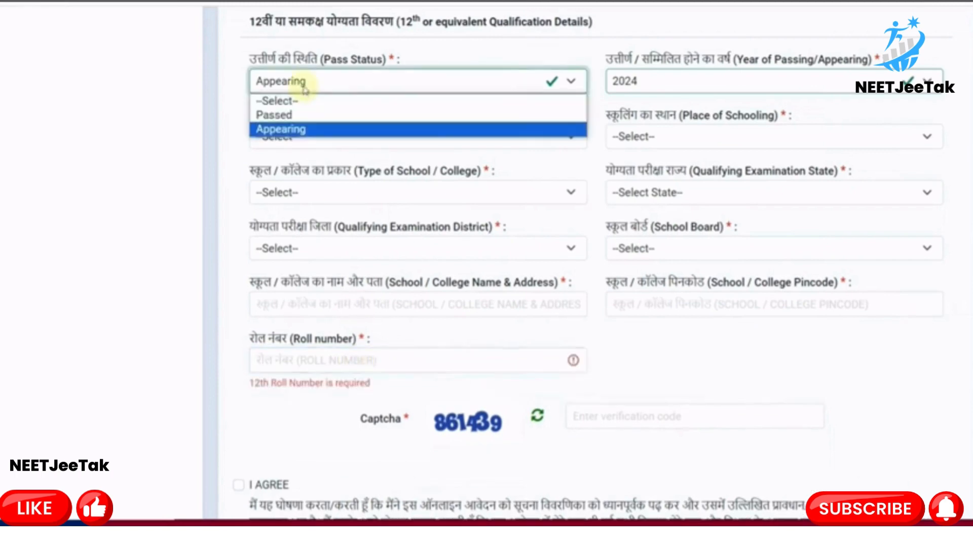
click(311, 128)
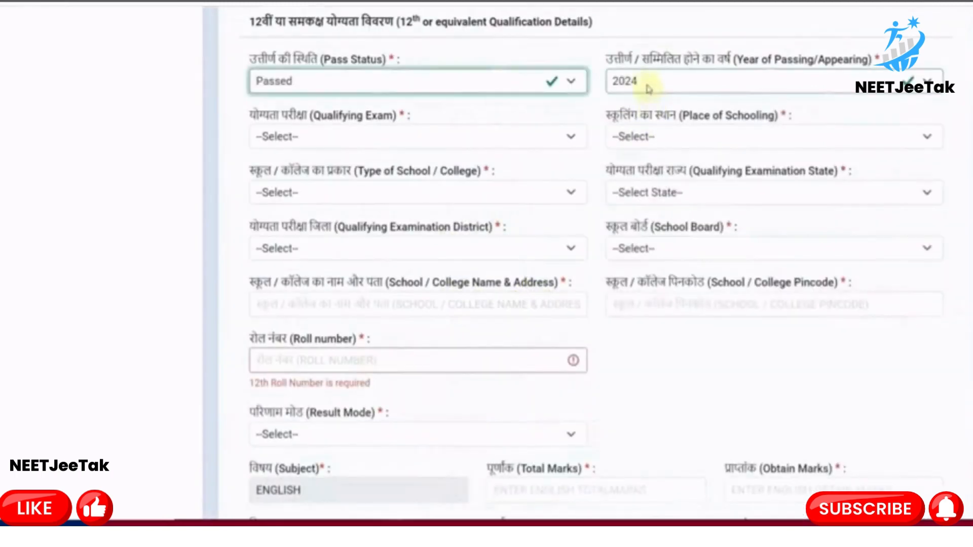
click(647, 87)
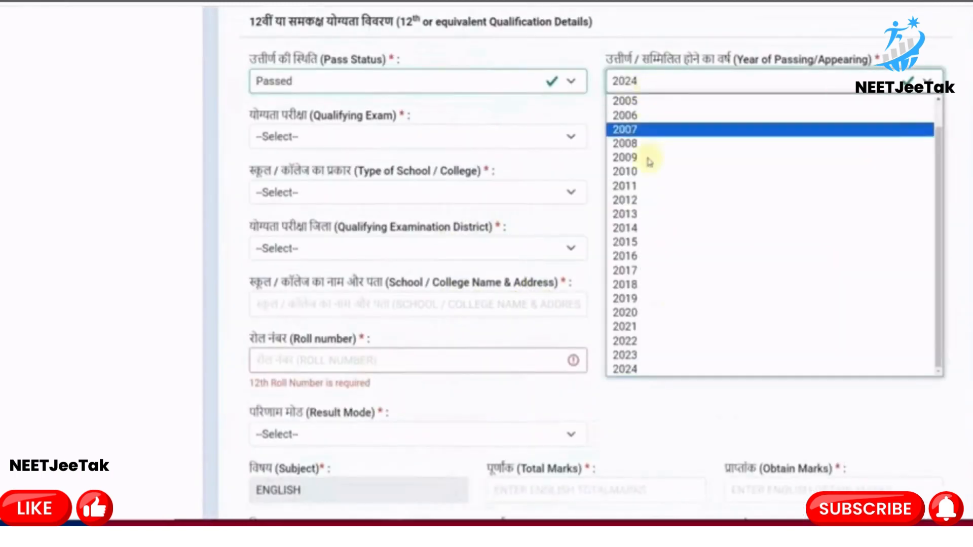
click(643, 340)
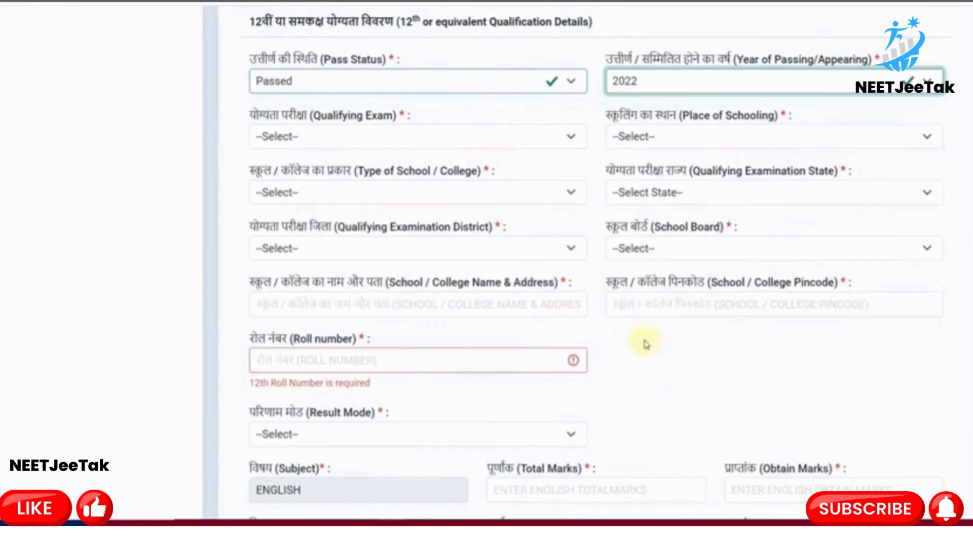
click(377, 143)
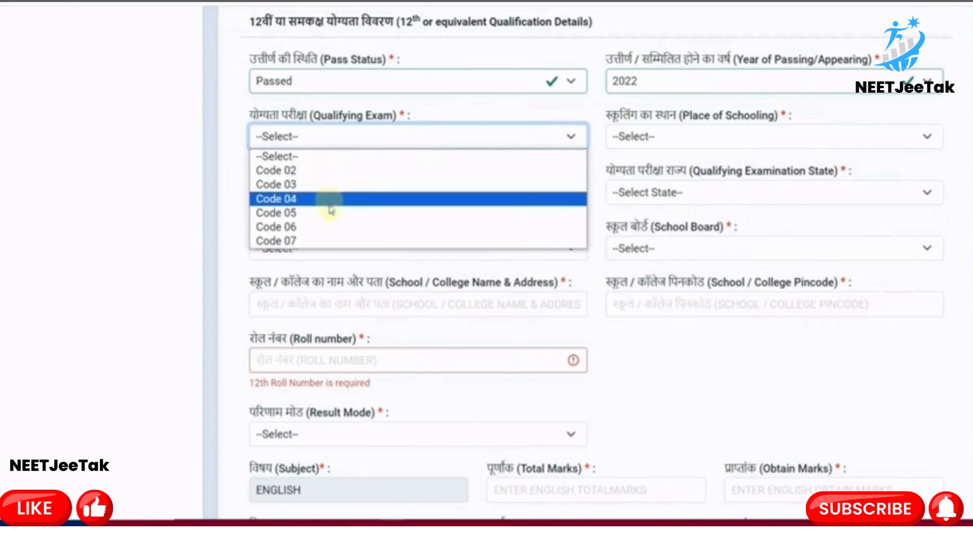
click(317, 80)
Set the 12th to Appearing, year 2024, and choose Code 01 as qualifying exam
click(317, 114)
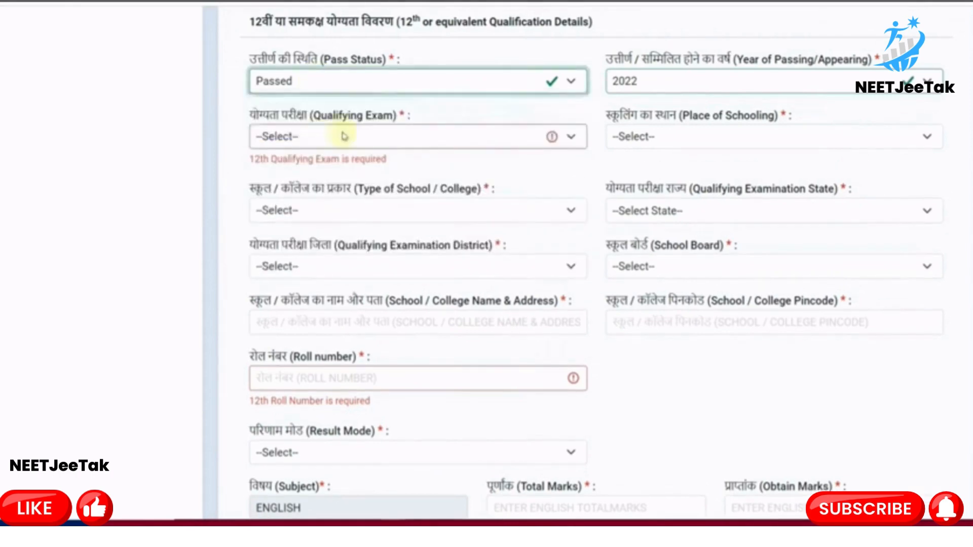
click(634, 88)
click(630, 116)
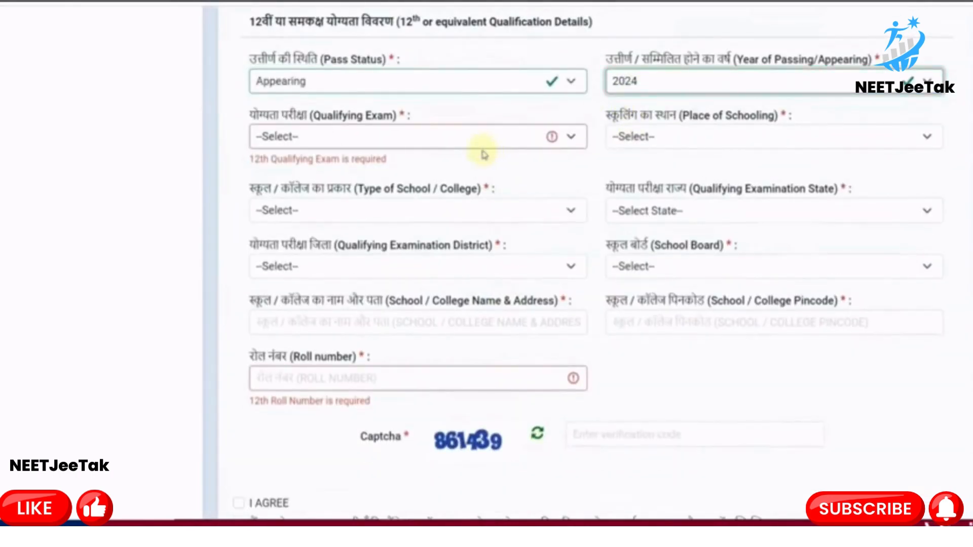
click(441, 141)
click(343, 170)
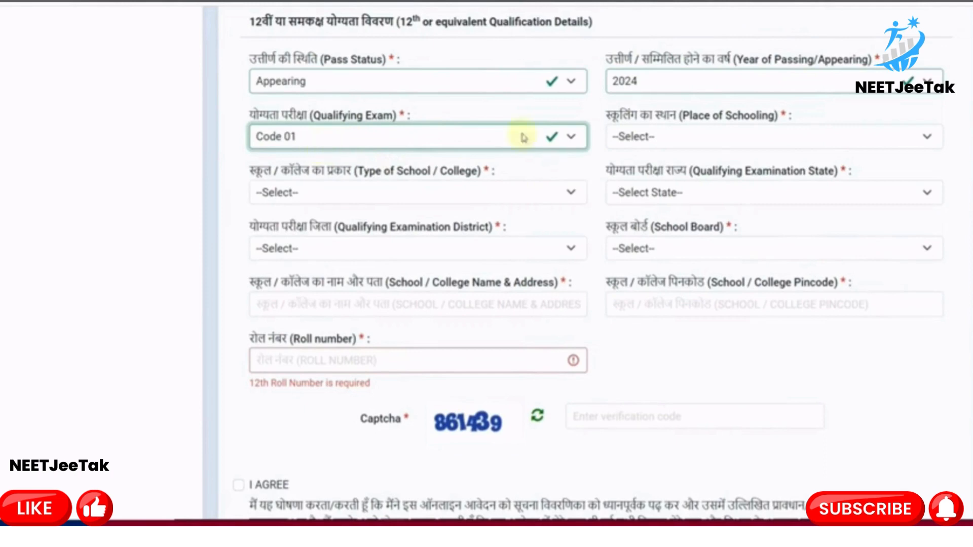
Switch the 12th back to Passed, year 2021, and show its qualifying exam codes
click(647, 84)
click(451, 100)
click(409, 91)
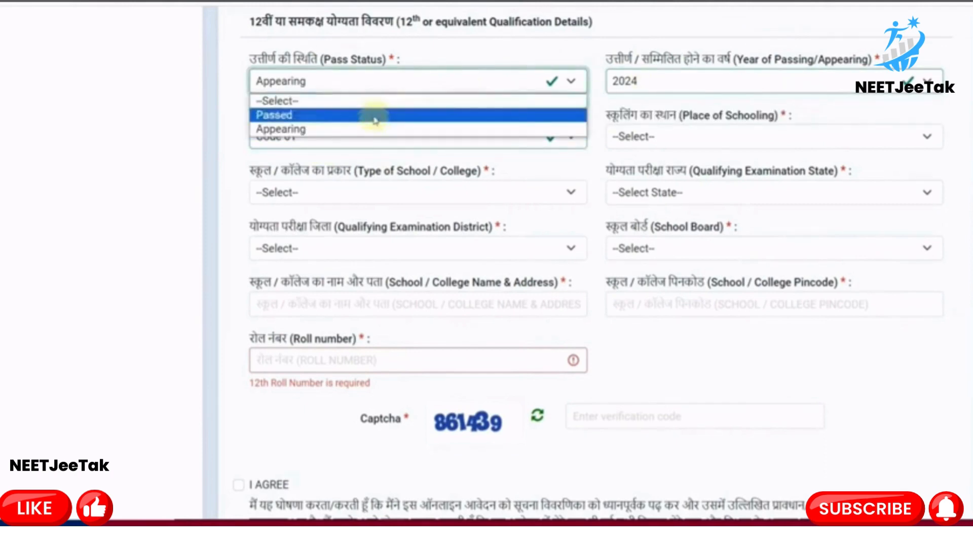
click(374, 115)
click(625, 83)
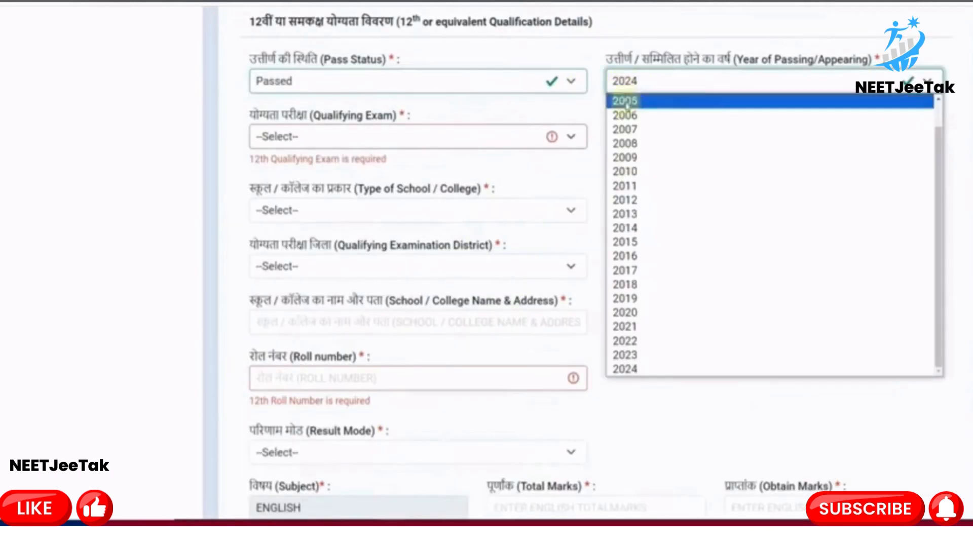
click(642, 327)
click(370, 137)
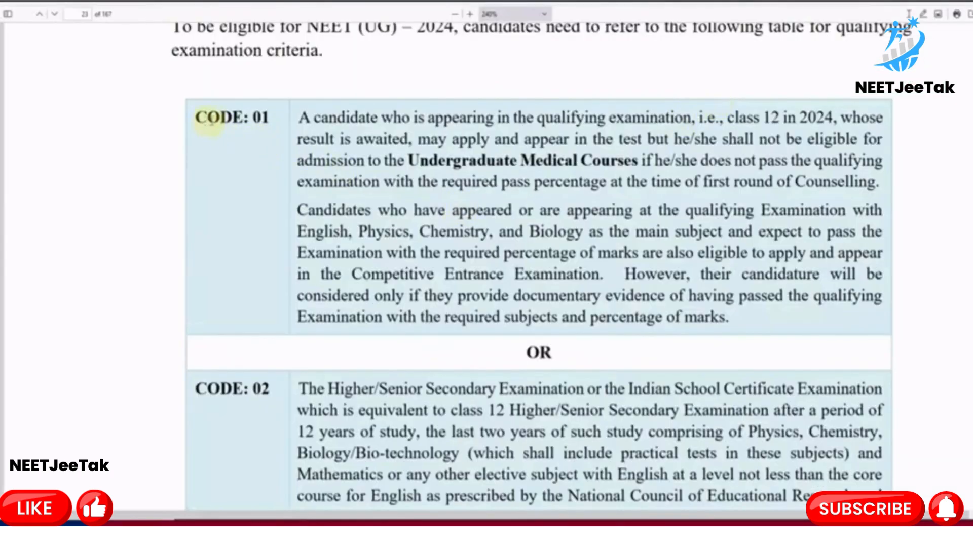
Highlight the CODE: 01 entry in the bulletin's criteria table, covering candidates appearing in class 12 in 2024
drag(208, 120, 251, 121)
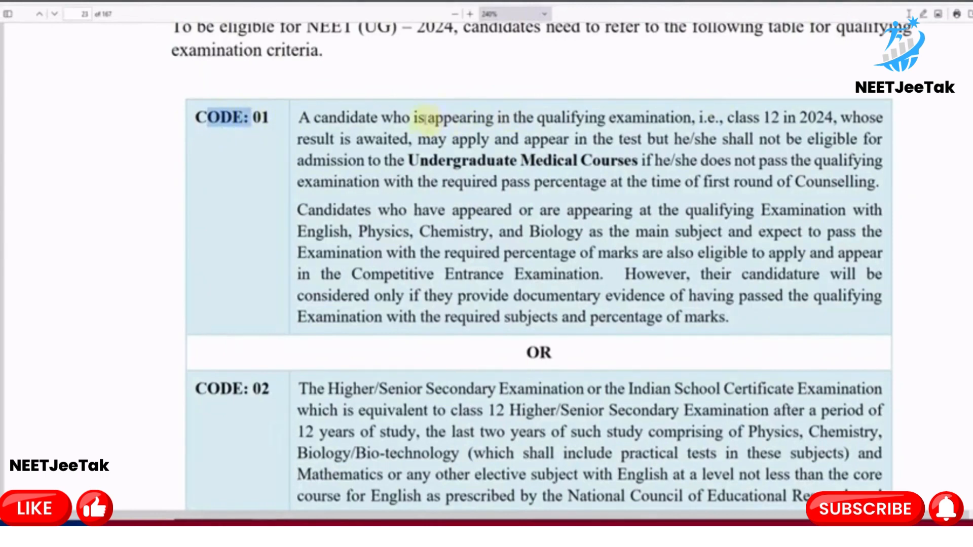
drag(426, 118, 816, 119)
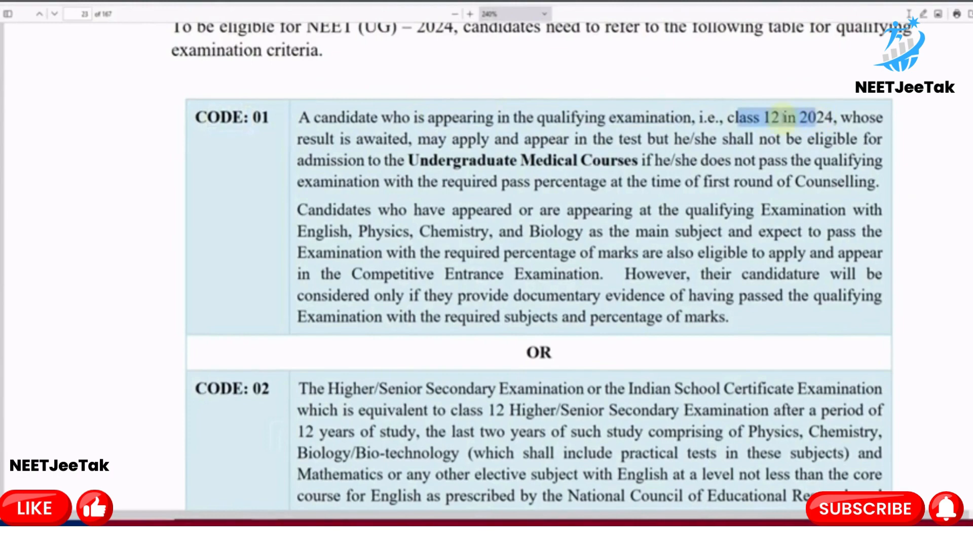
click(708, 151)
scroll(706, 152, down, 3)
scroll(707, 152, up, 2)
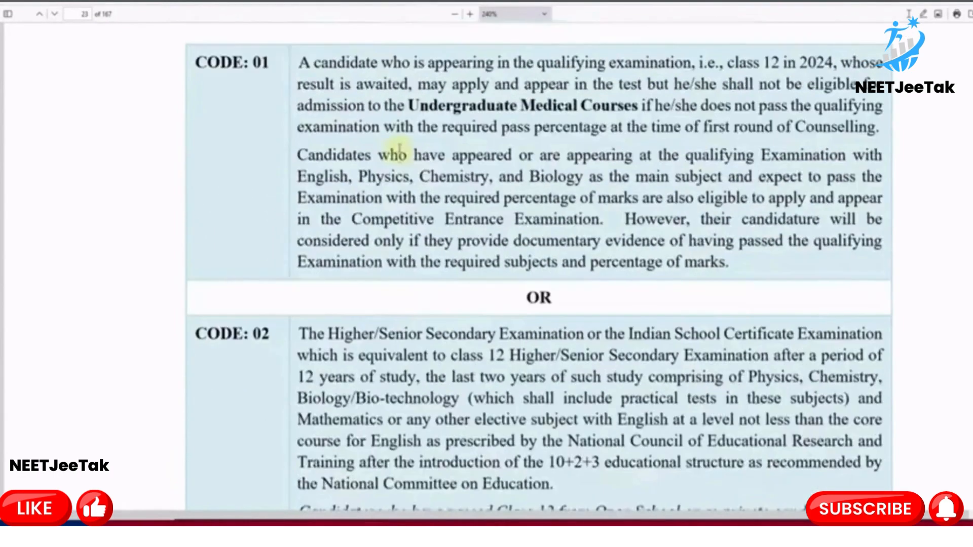